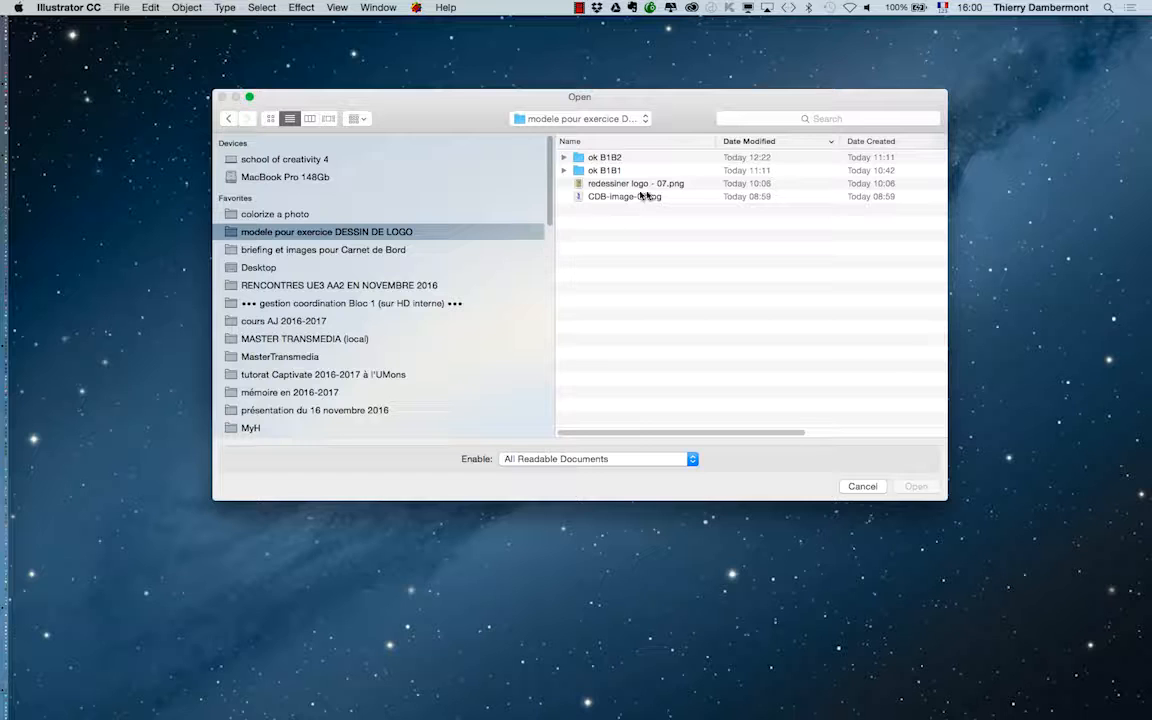
# Step: Open the image CDB-image-03.jpg and move the application window so that all of it fits on the screen
pyautogui.click(662, 198)
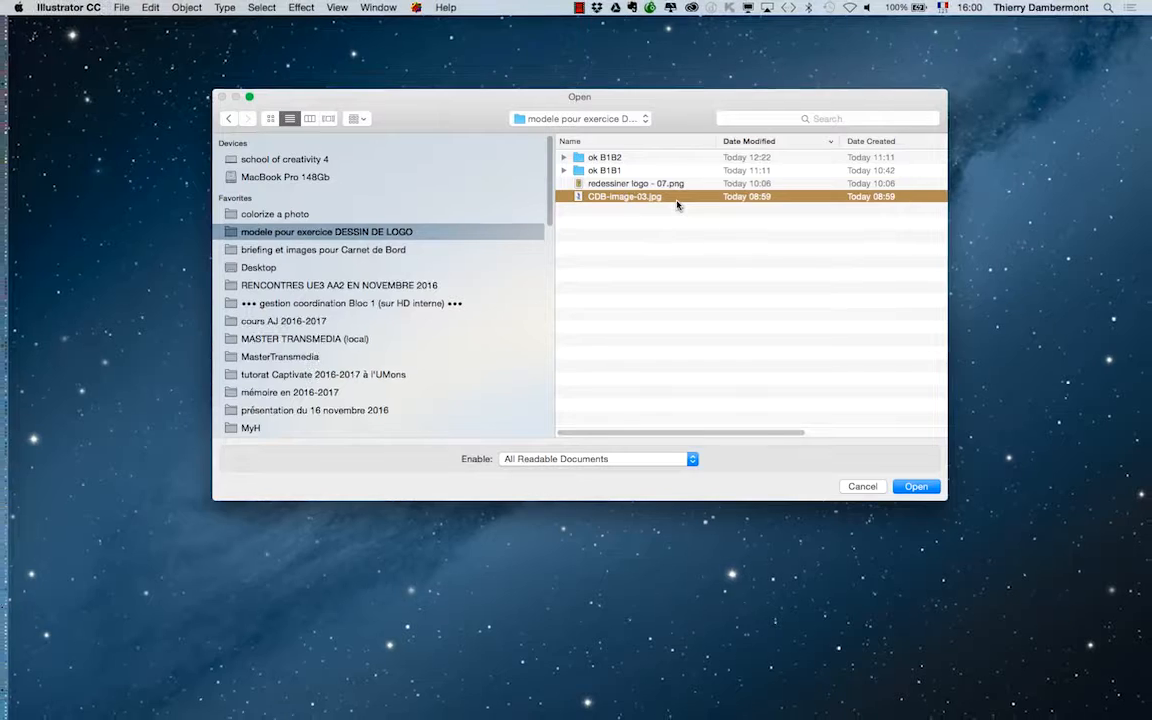
pyautogui.click(903, 487)
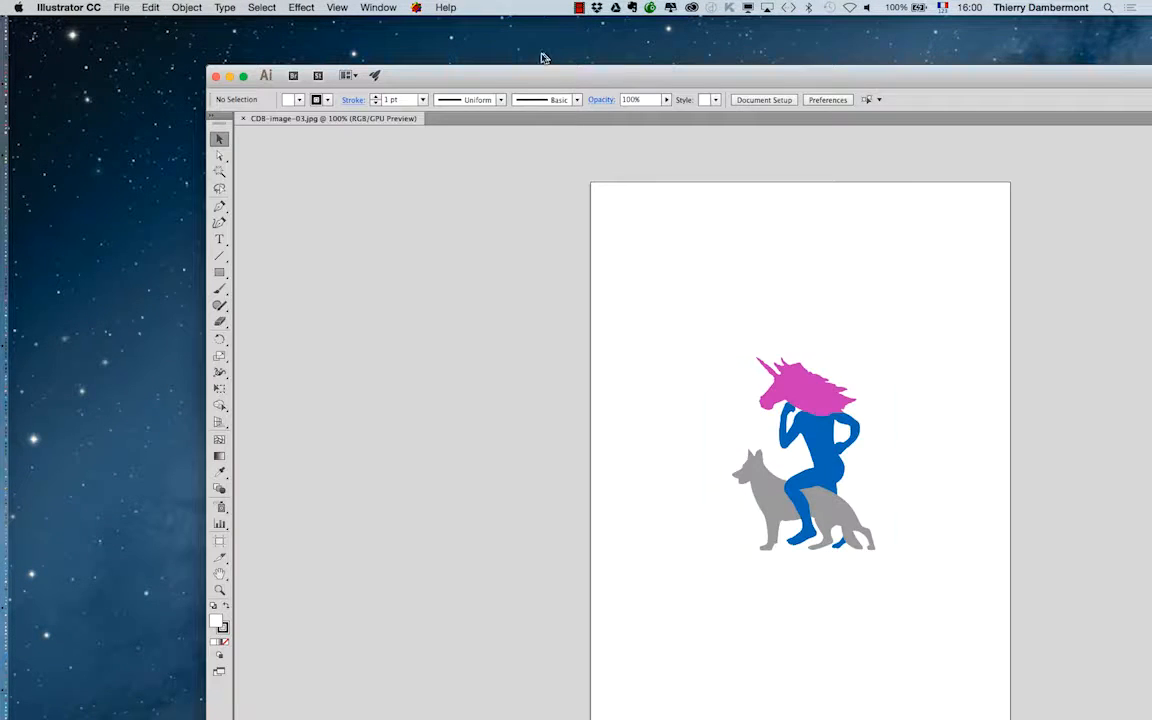
pyautogui.moveTo(532, 77); pyautogui.dragTo(346, 28)
# Step: Turn off the application frame and undock the Tools panel so it floats beside the artboard
pyautogui.click(378, 7)
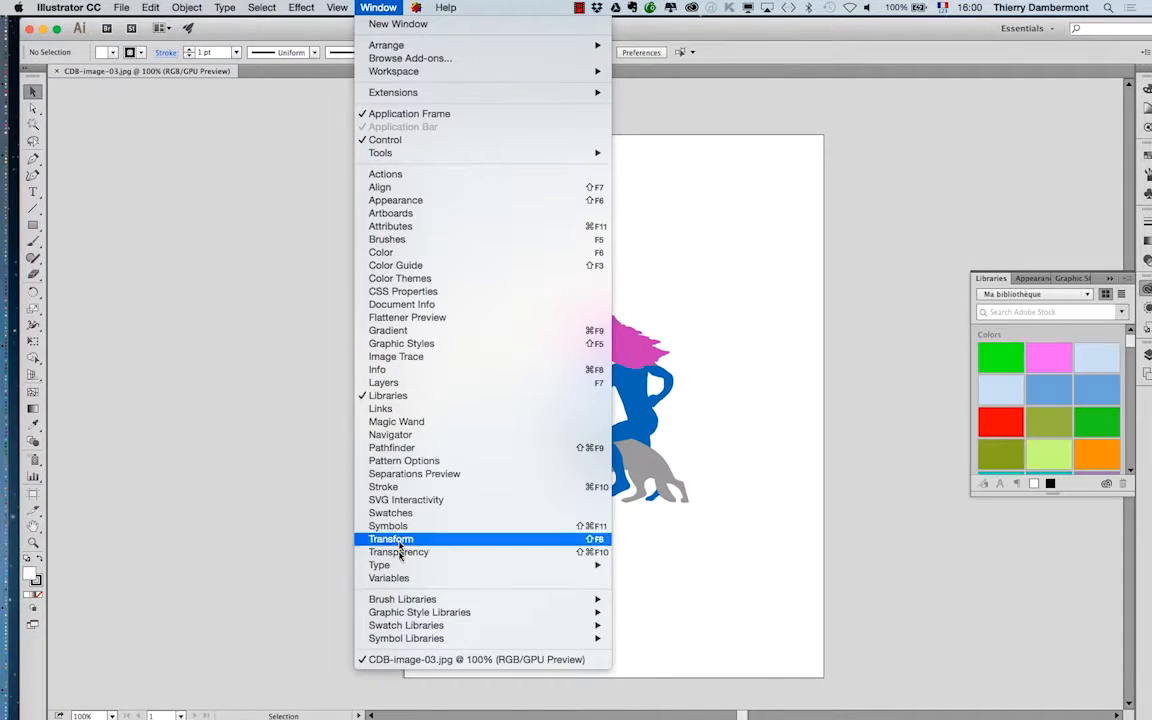
pyautogui.click(411, 114)
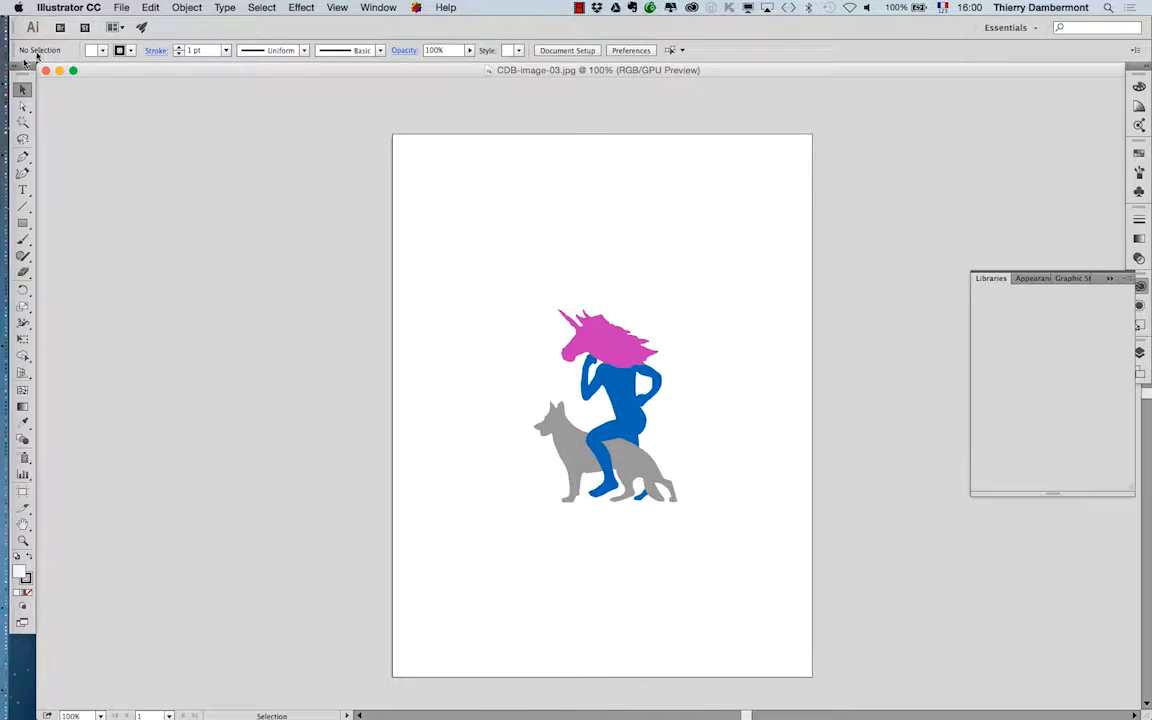
pyautogui.moveTo(24, 66); pyautogui.dragTo(74, 112)
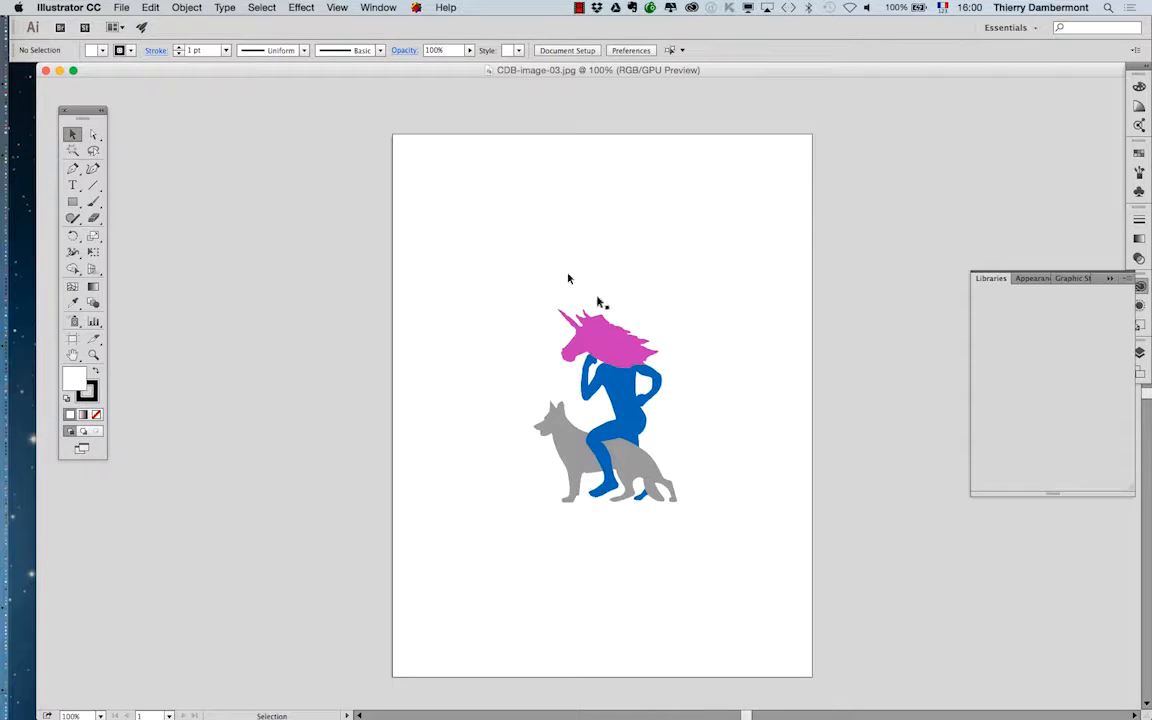
# Step: Show the Swatches panel and pull it out of the dock as a floating panel beside the pink, blue and grey figure
pyautogui.scroll(1, 658, 404)
pyautogui.scroll(1, 657, 406)
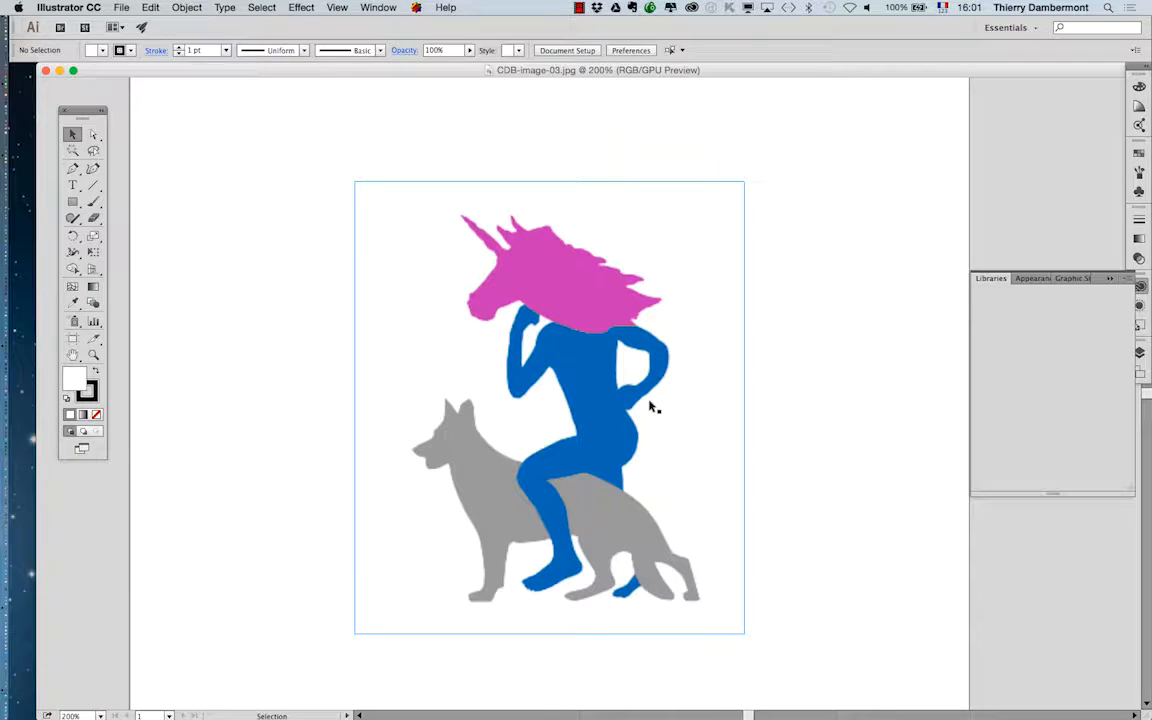
pyautogui.scroll(1, 653, 405)
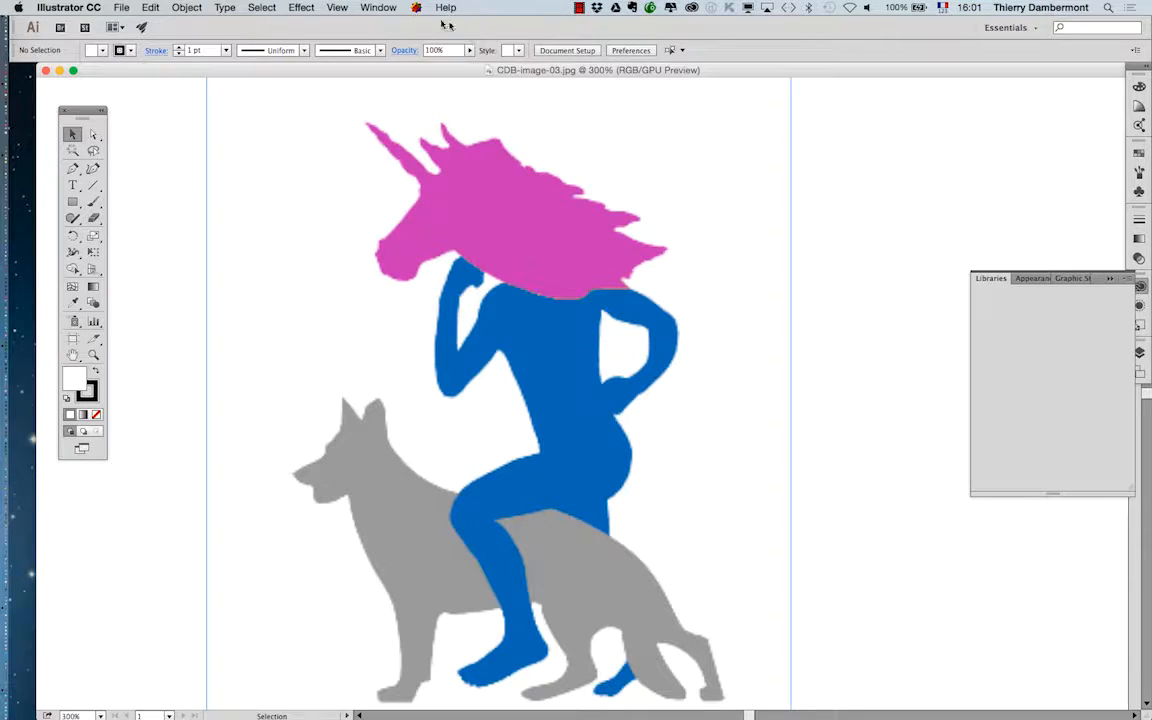
pyautogui.click(390, 8)
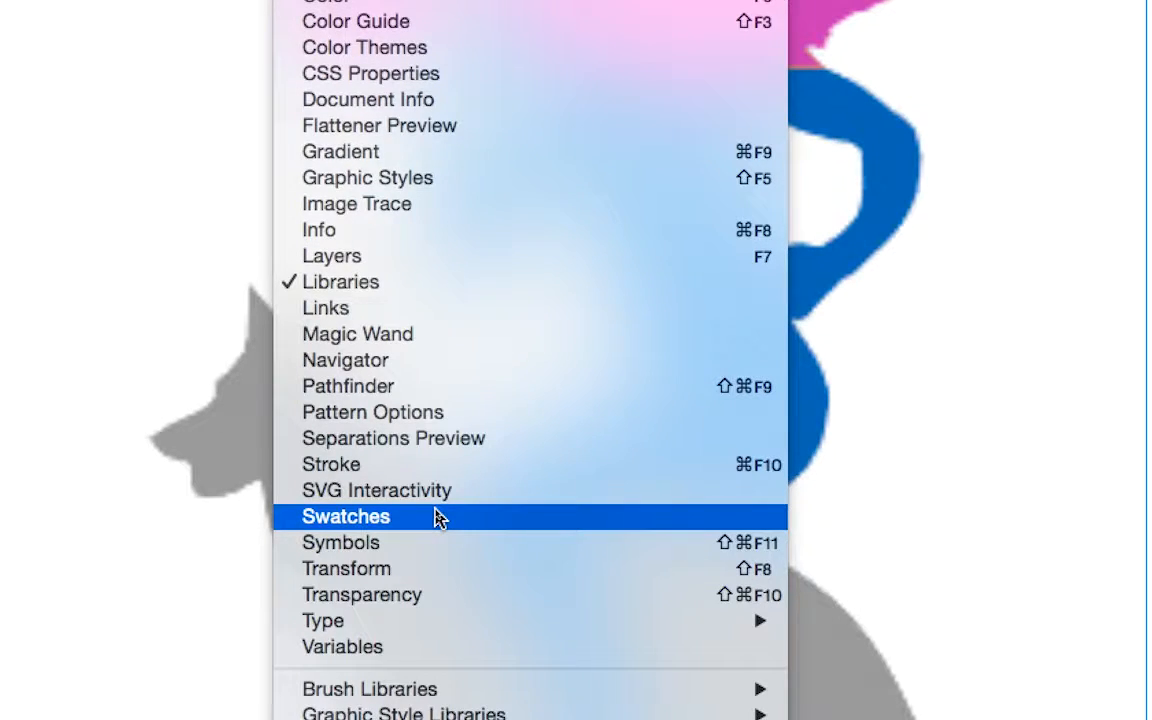
pyautogui.click(440, 517)
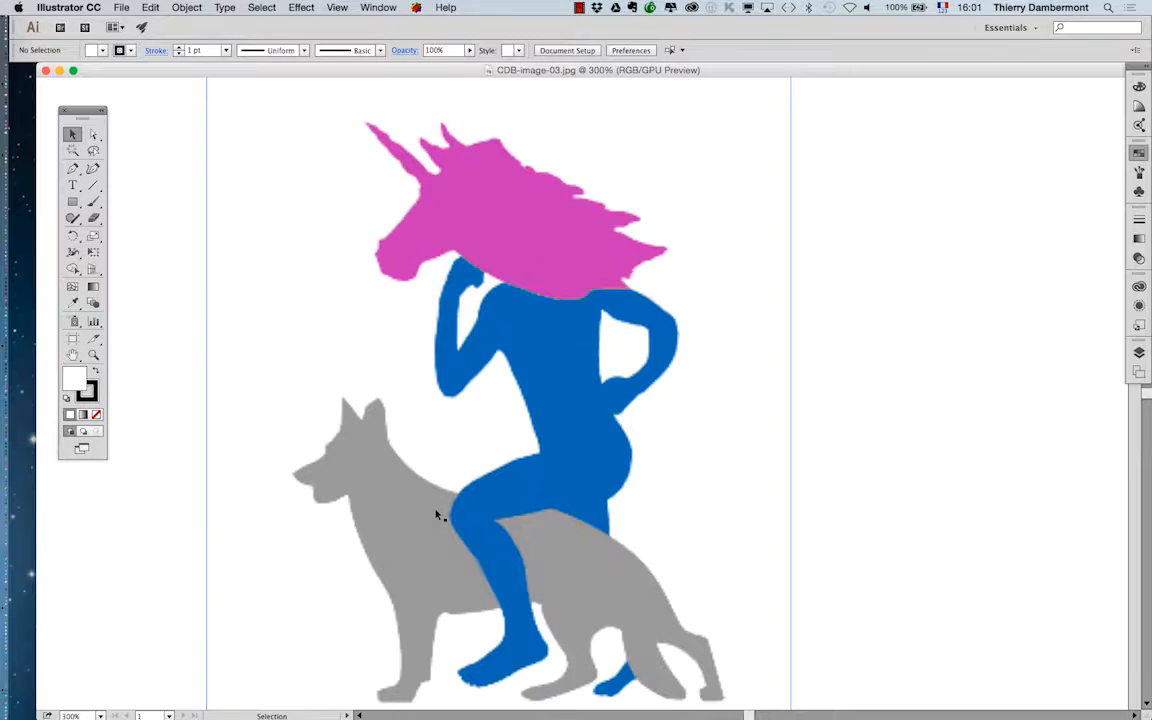
pyautogui.rightClick(1137, 155)
pyautogui.click(1091, 197)
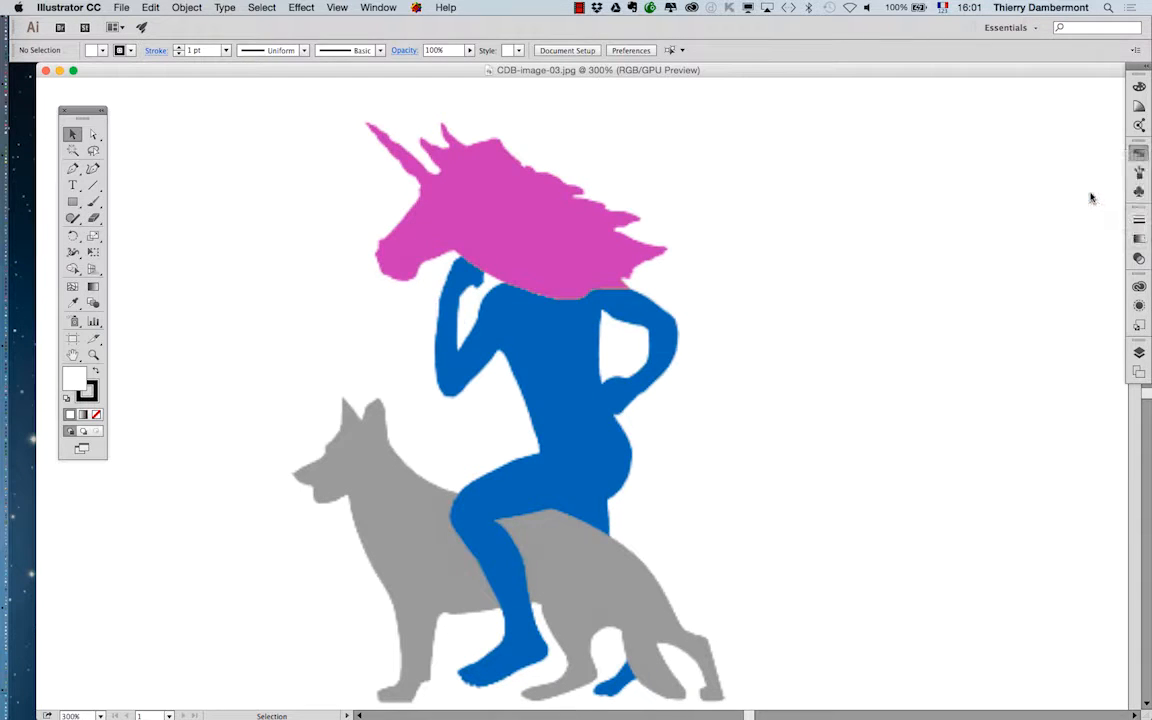
pyautogui.moveTo(900, 122); pyautogui.dragTo(781, 125)
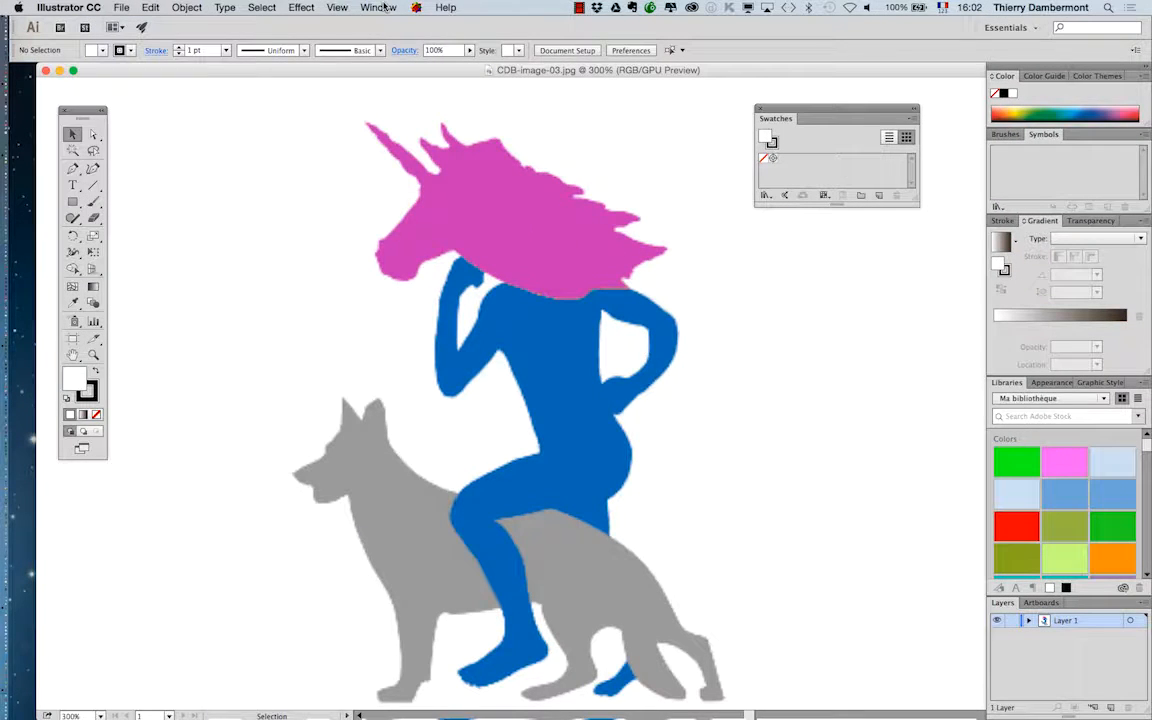
# Step: Show the Brushes panel as a floating panel and pull the Symbols panel out of the dock
pyautogui.click(379, 7)
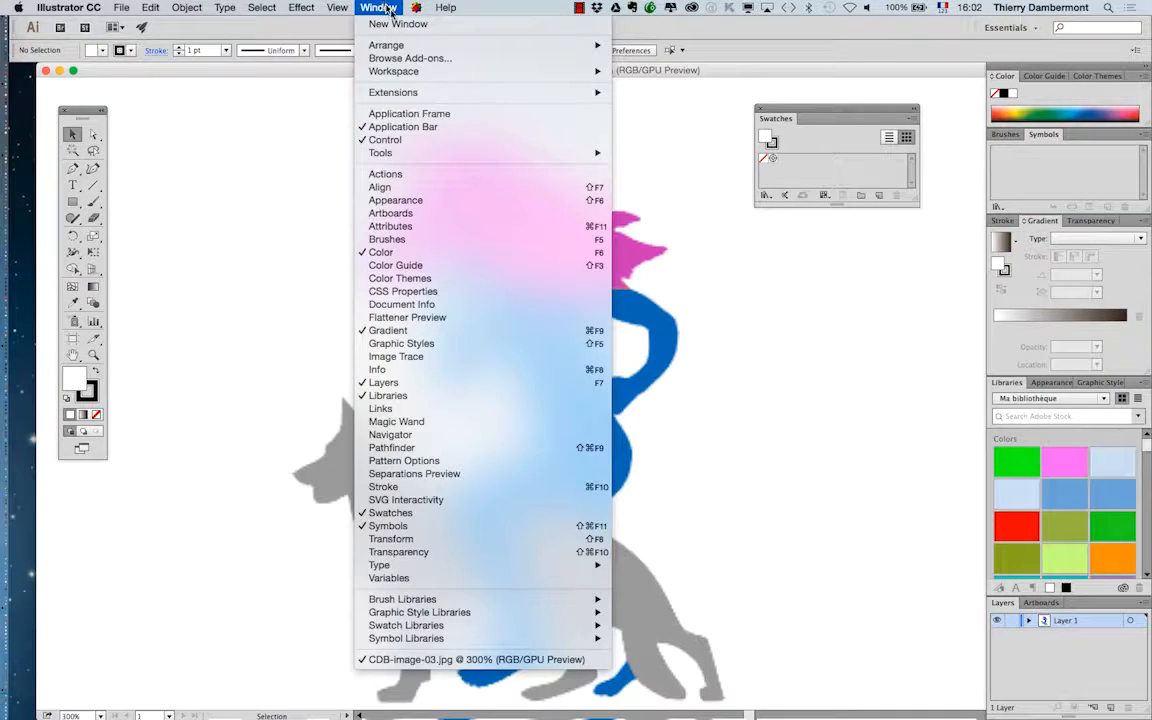
pyautogui.click(438, 240)
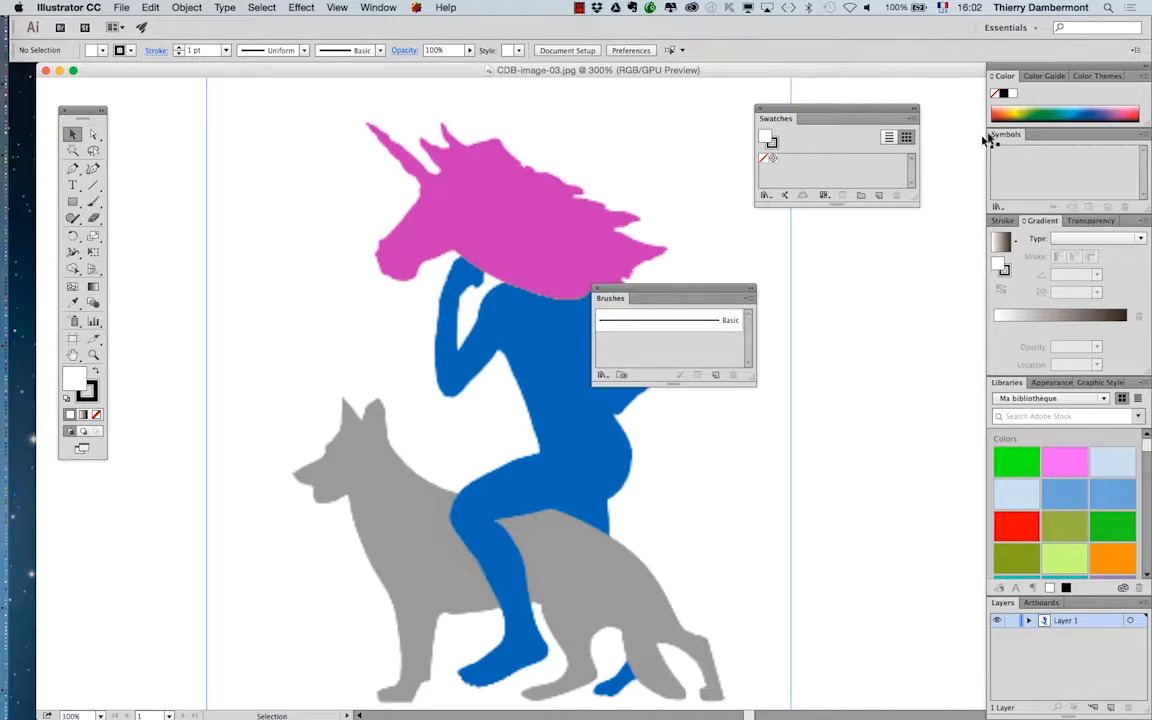
pyautogui.moveTo(985, 140); pyautogui.dragTo(458, 141)
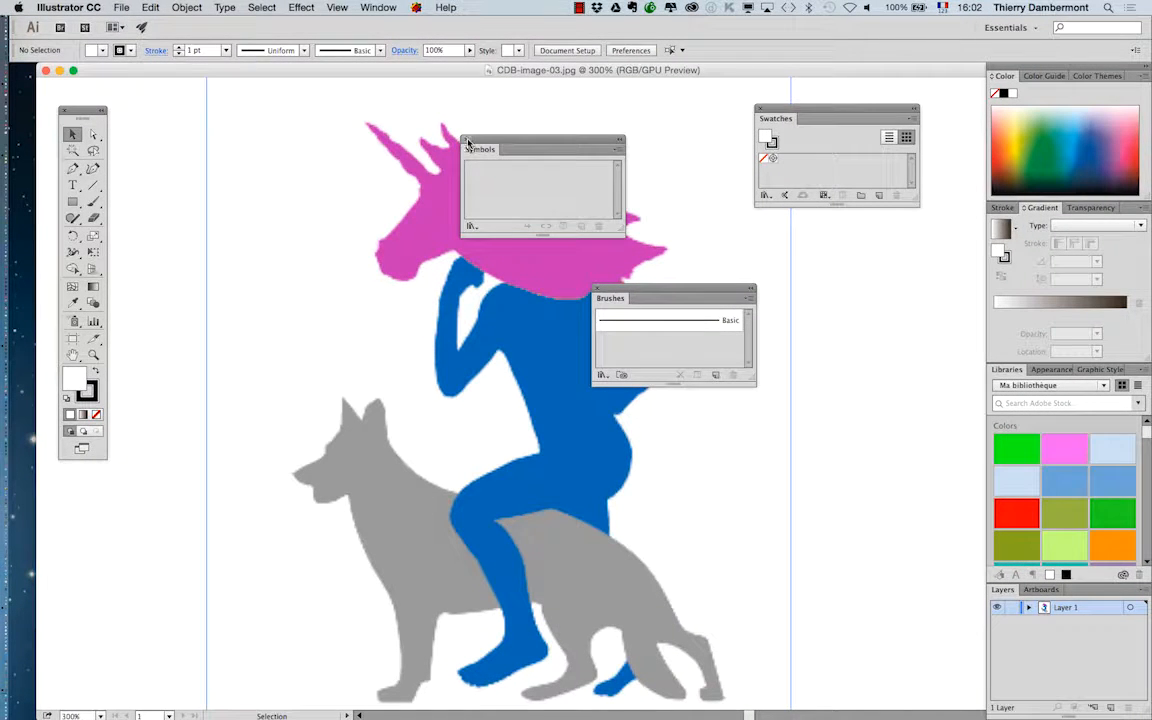
# Step: Close the floating Symbols, Brushes and Swatches panels and the CDB-image-03.jpg document, and shift the Tools panel closer to the screen edge
pyautogui.click(466, 140)
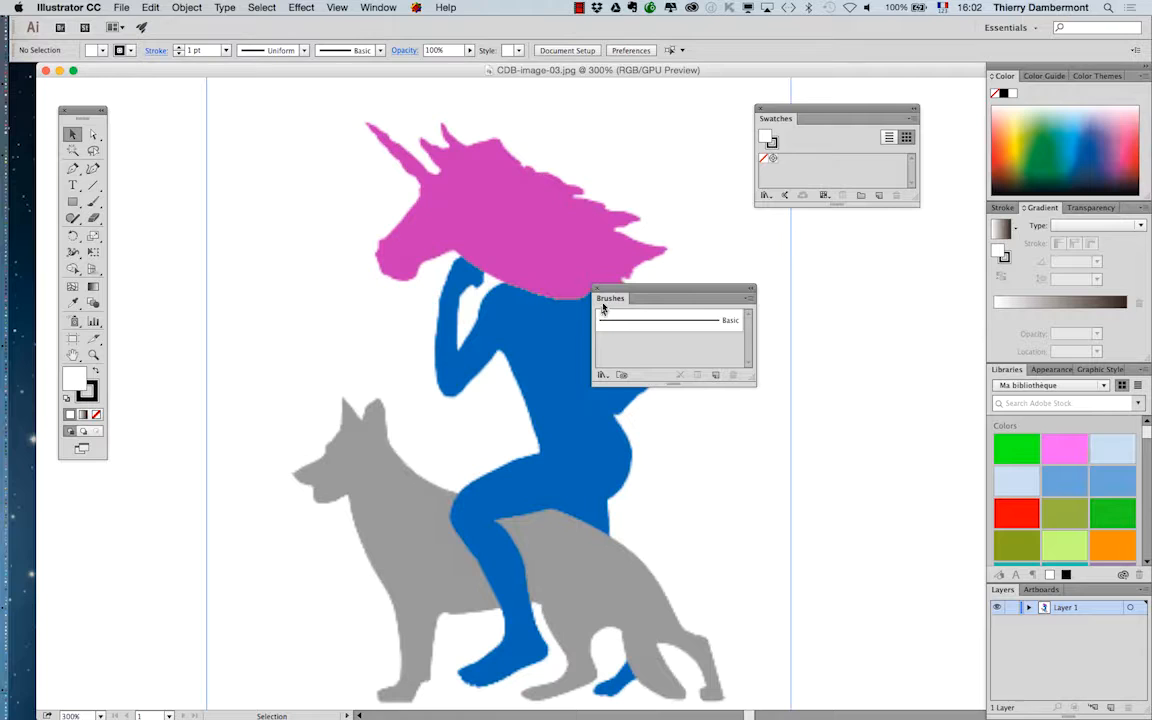
pyautogui.click(597, 289)
pyautogui.click(758, 108)
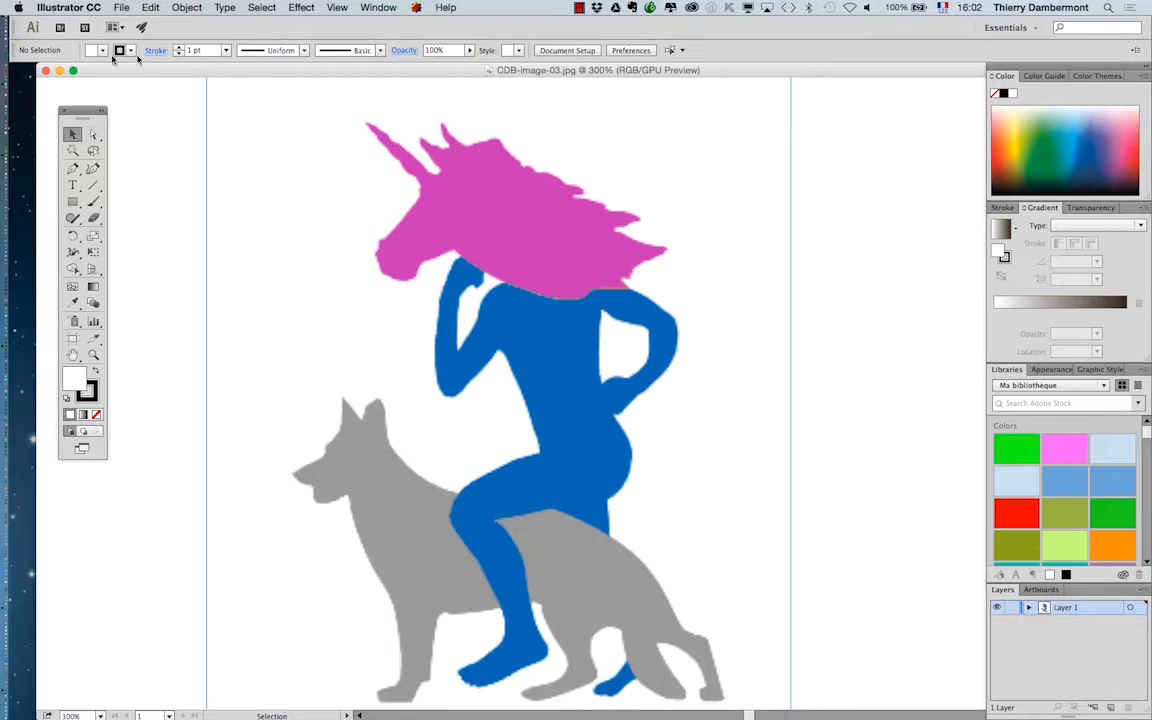
pyautogui.click(45, 70)
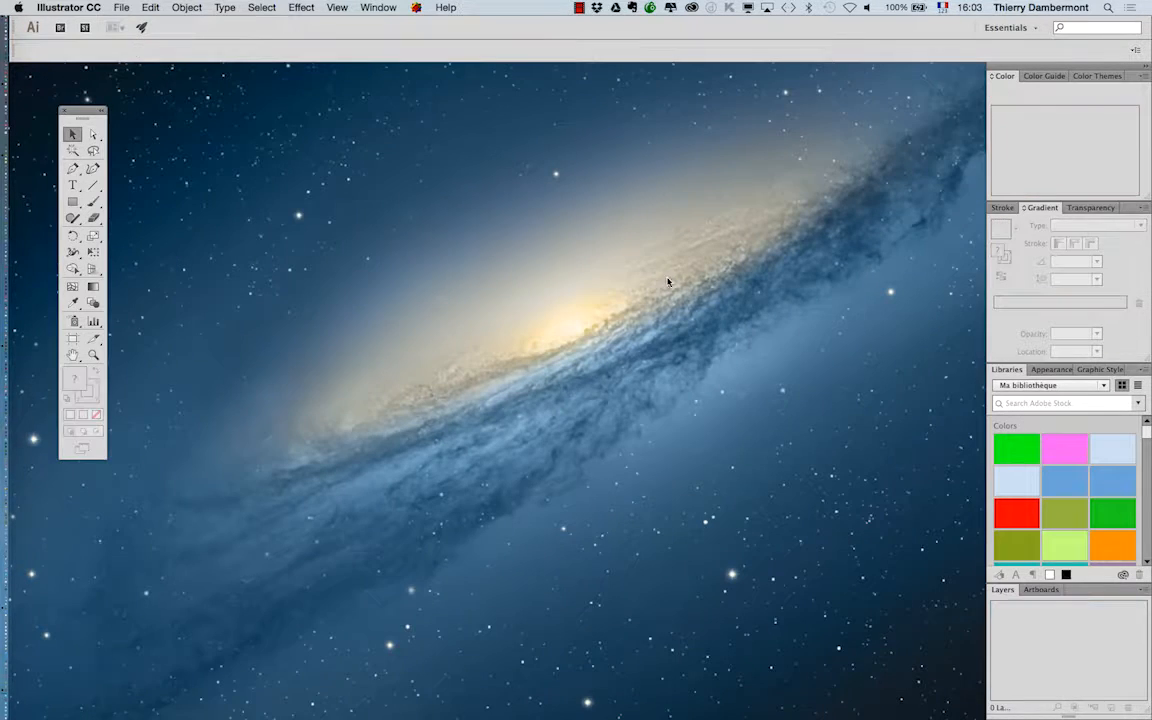
pyautogui.moveTo(89, 114); pyautogui.dragTo(70, 116)
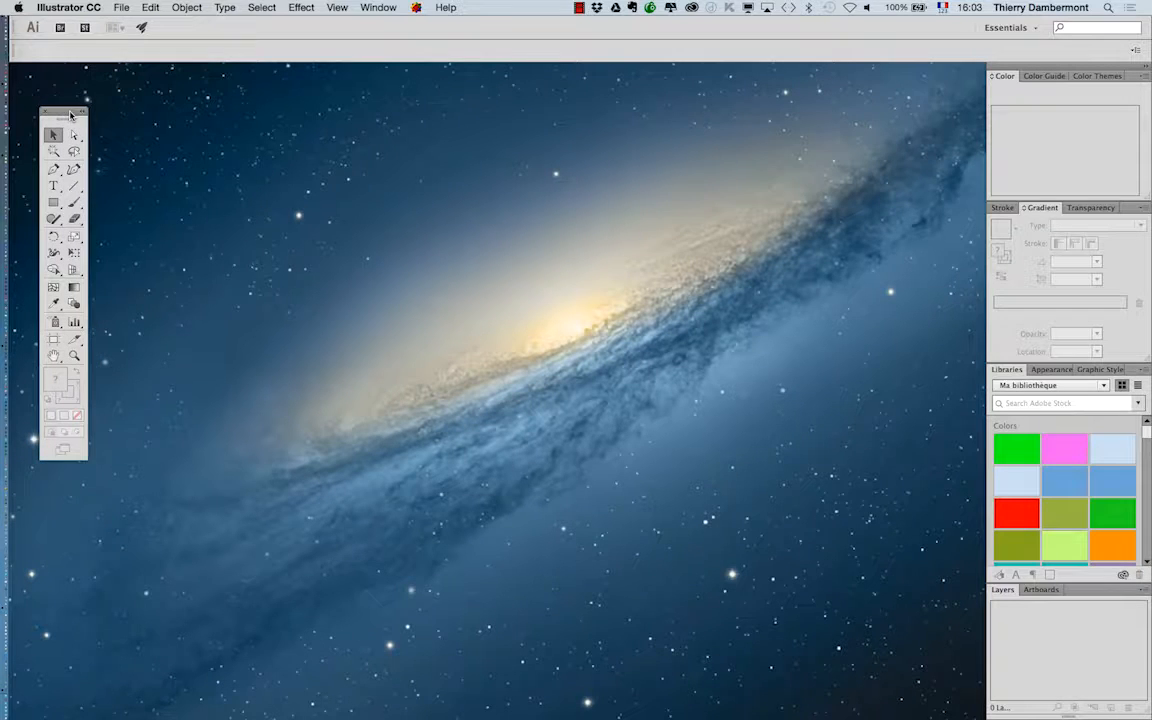
# Step: Create a new A4 portrait document from the Print profile, with the advanced color mode set to RGB
pyautogui.click(120, 8)
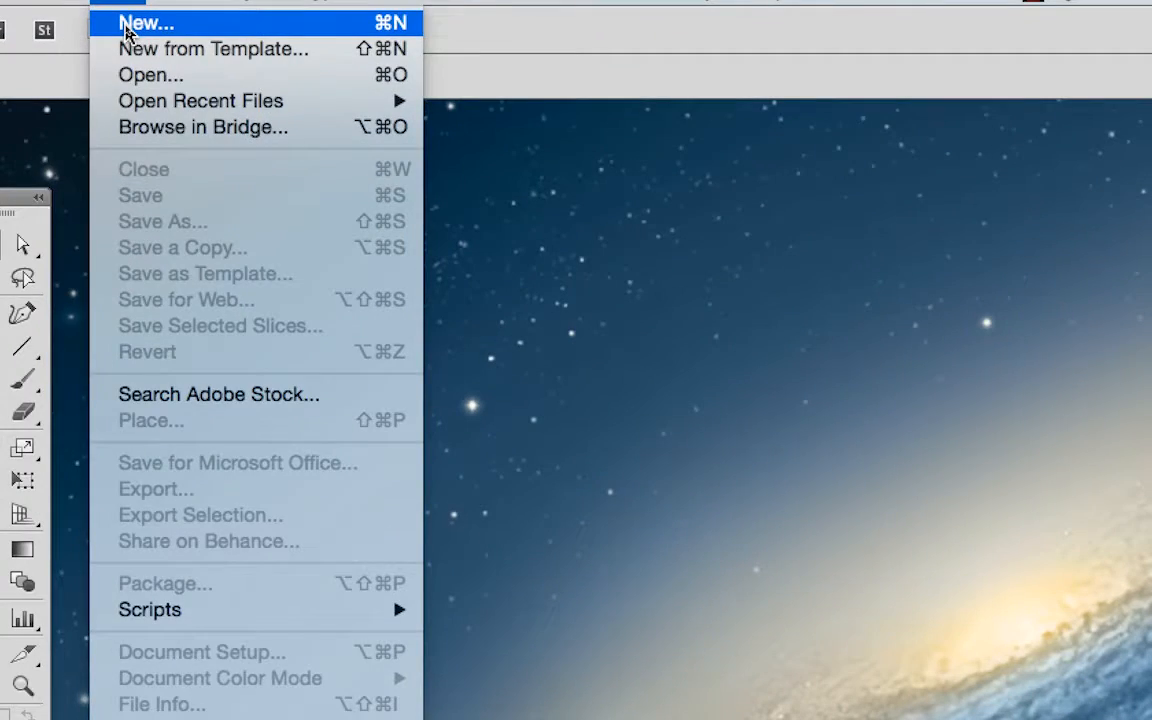
pyautogui.click(126, 31)
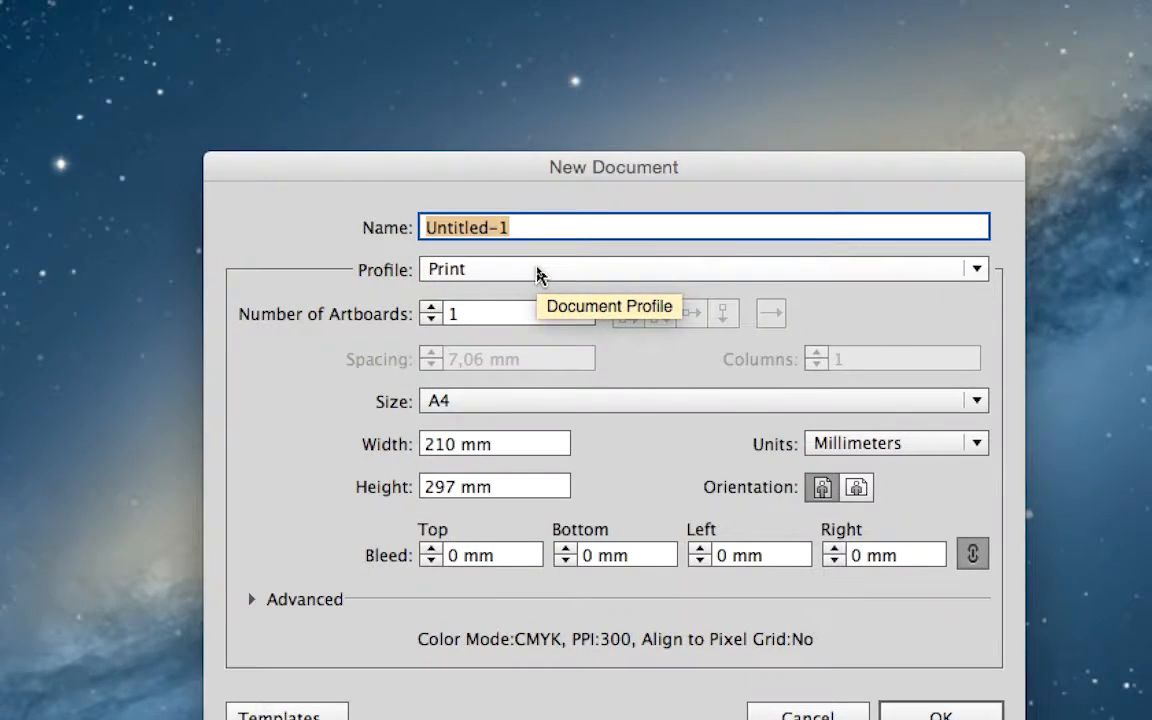
pyautogui.click(537, 272)
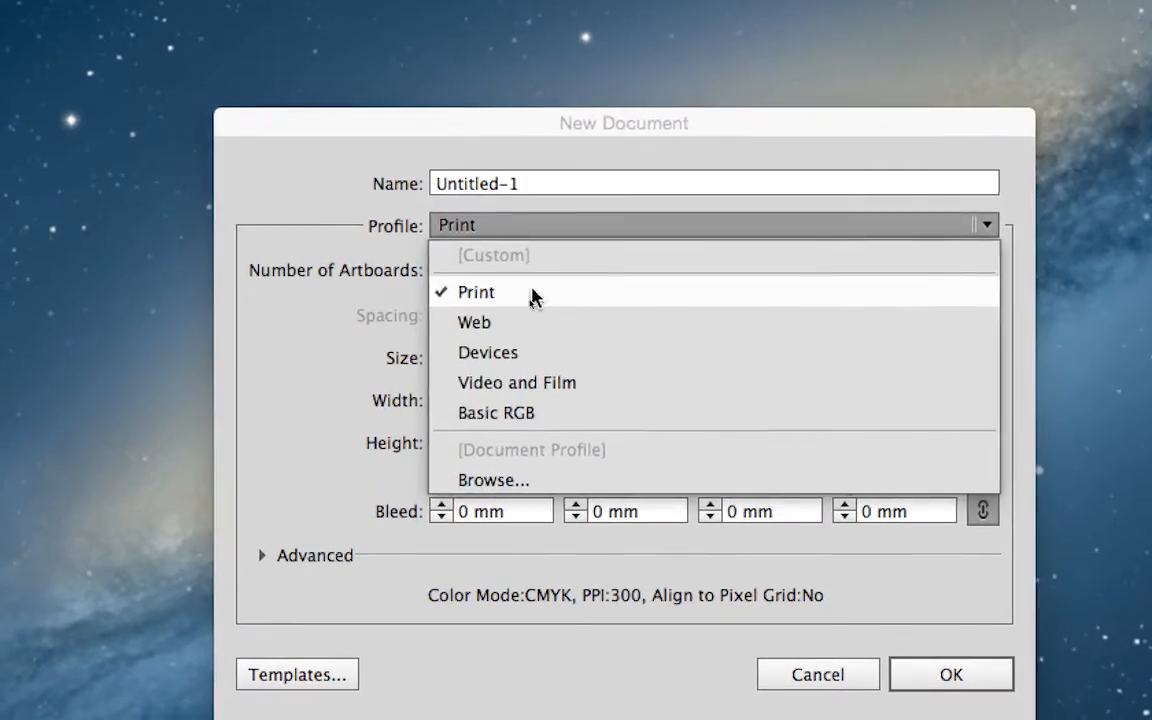
pyautogui.click(525, 306)
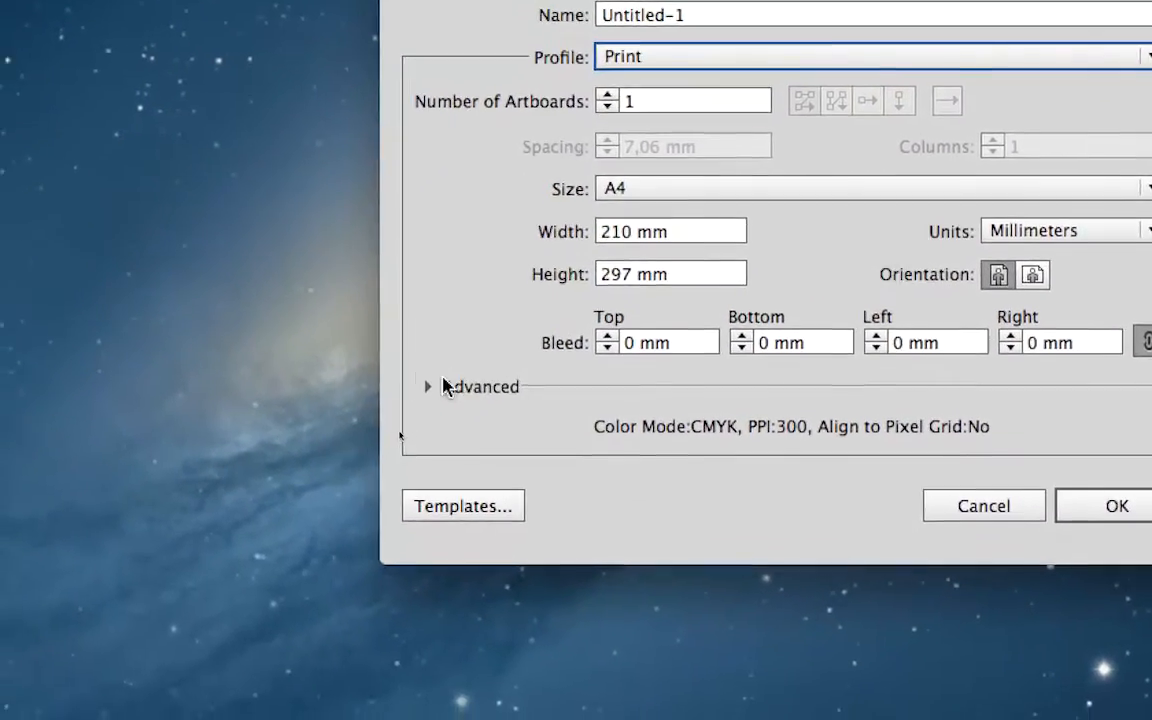
pyautogui.click(435, 381)
pyautogui.click(435, 381)
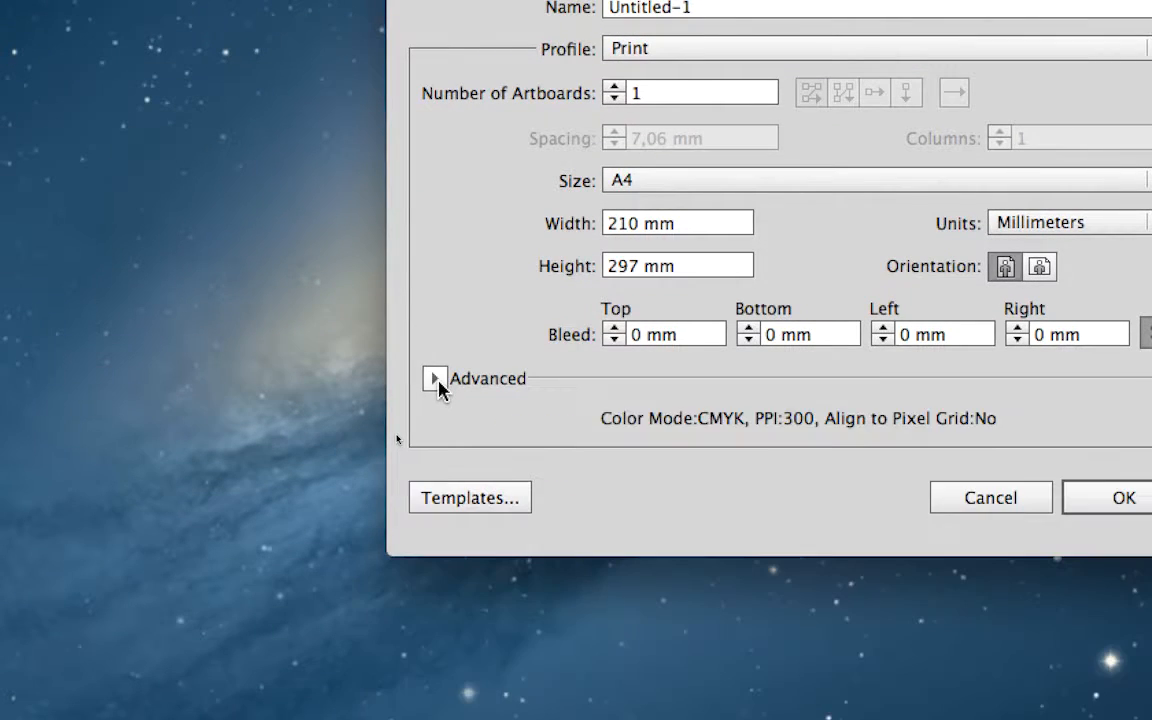
pyautogui.click(435, 381)
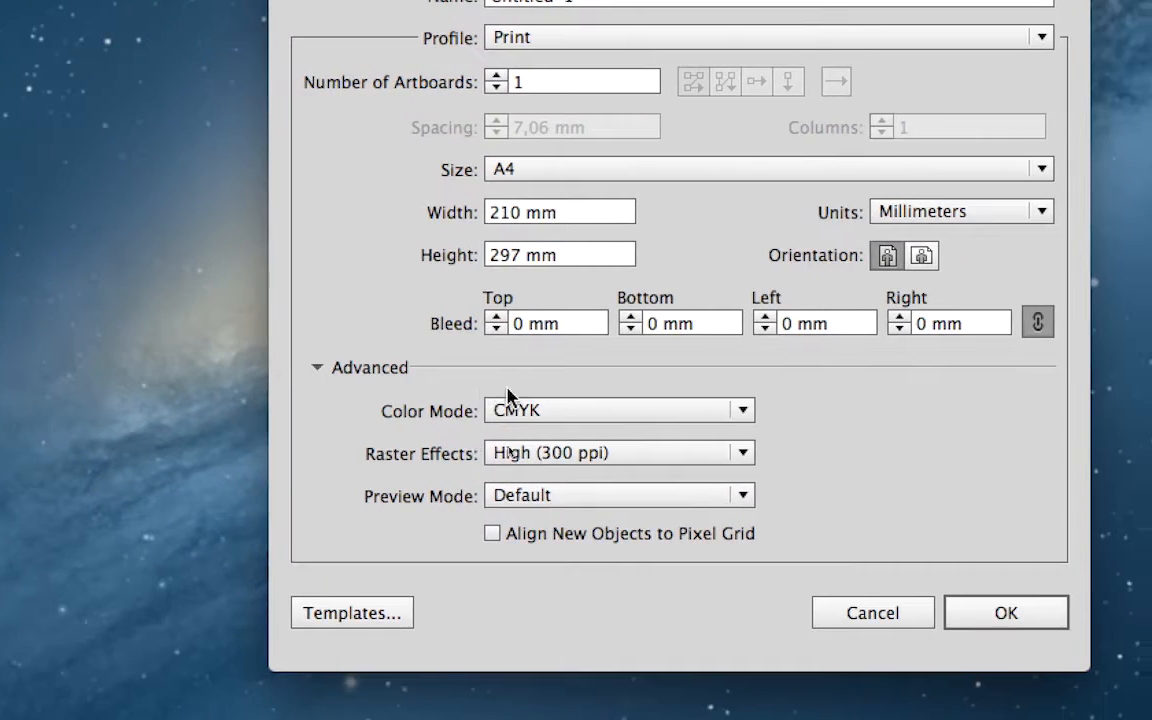
pyautogui.click(515, 406)
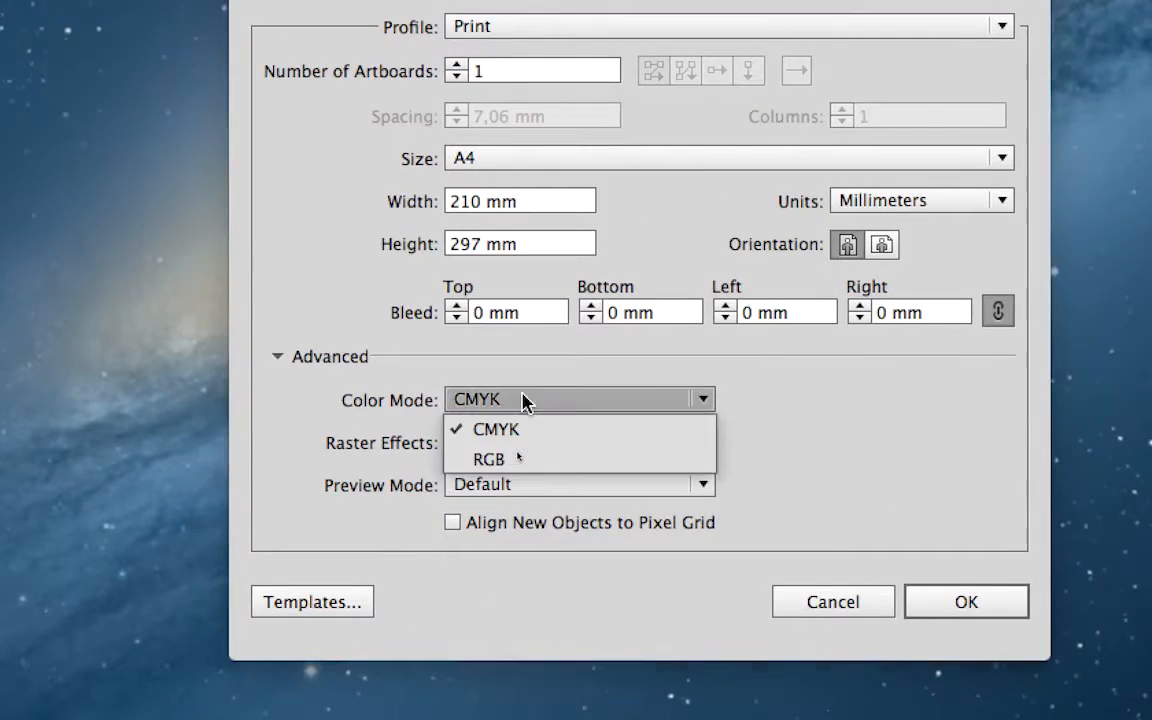
pyautogui.click(563, 467)
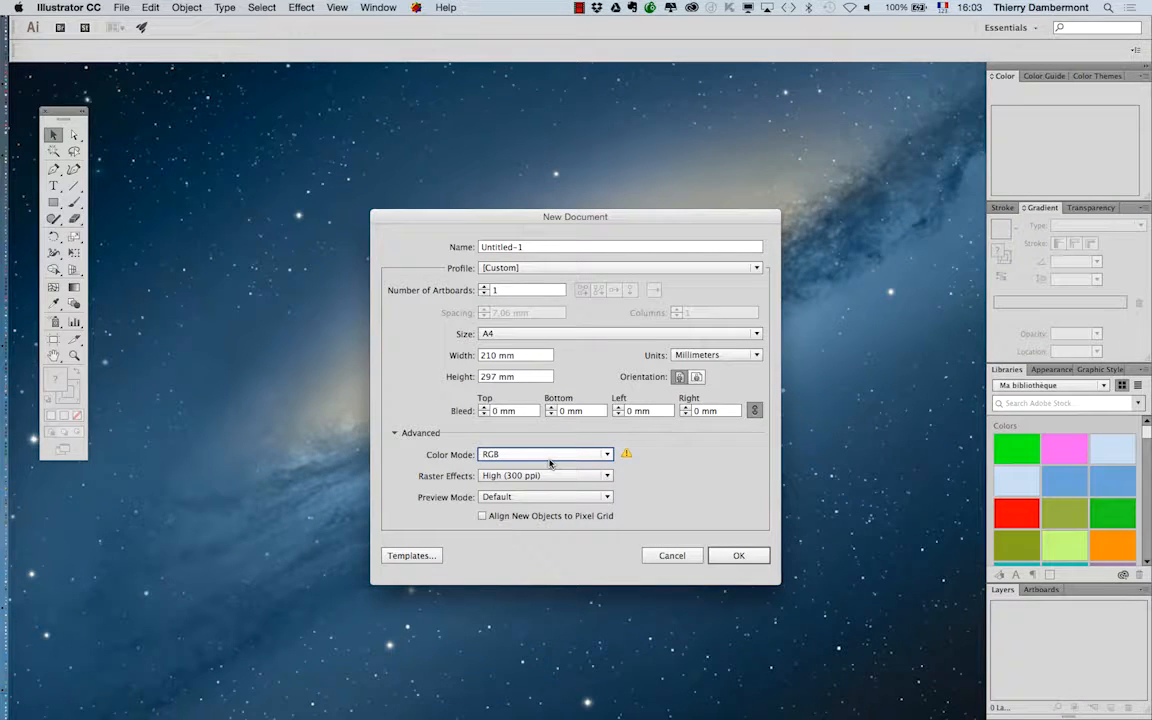
pyautogui.click(757, 561)
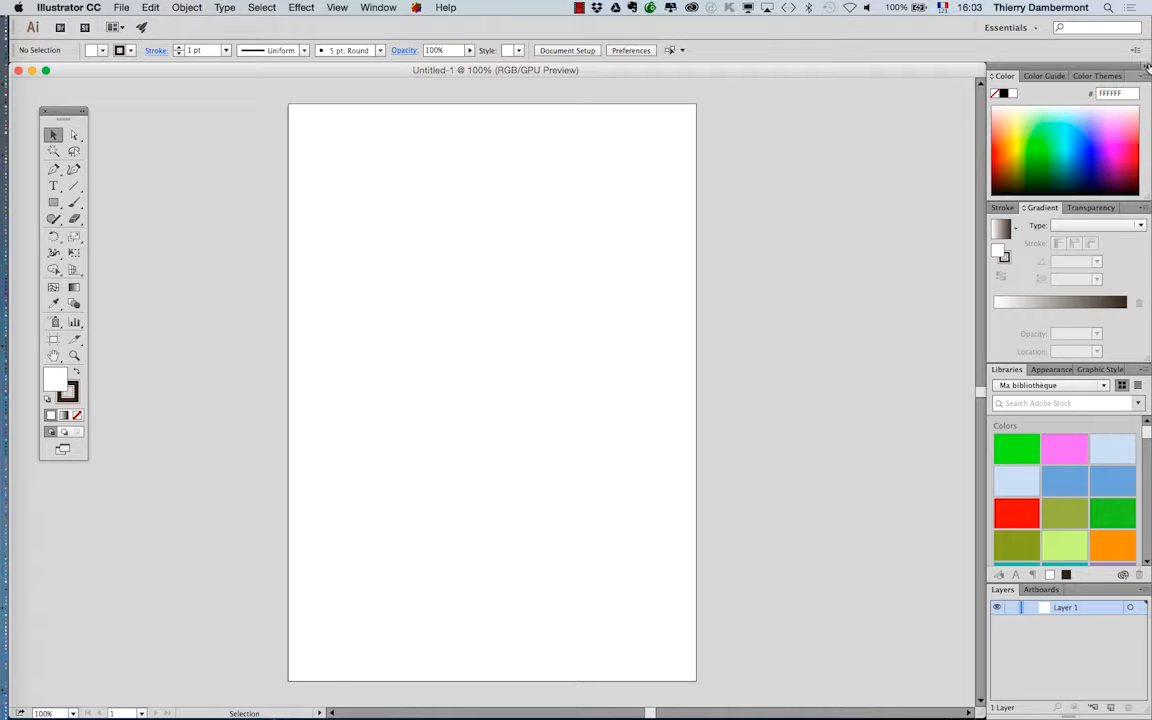
# Step: Collapse the panel dock to icons and move the document window clear of the Tools panel
pyautogui.doubleClick(1032, 64)
pyautogui.moveTo(400, 71); pyautogui.dragTo(486, 72)
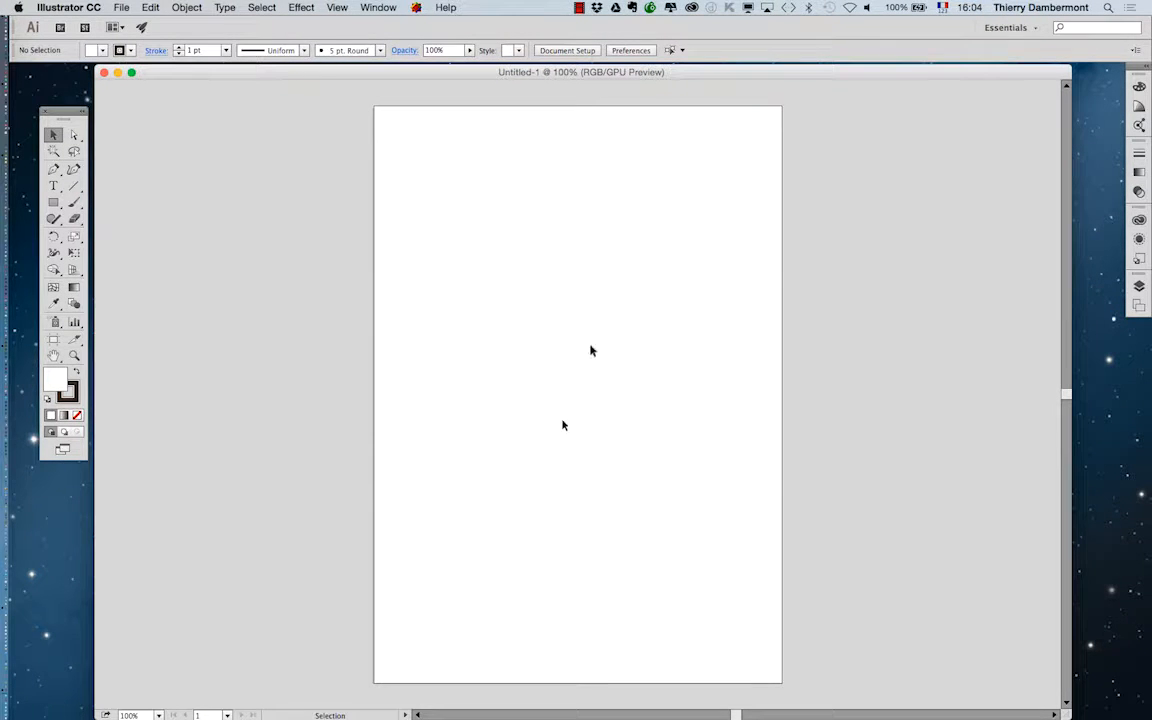
# Step: Show the Brushes panel and enlarge it until all of its brushes fit
pyautogui.click(377, 7)
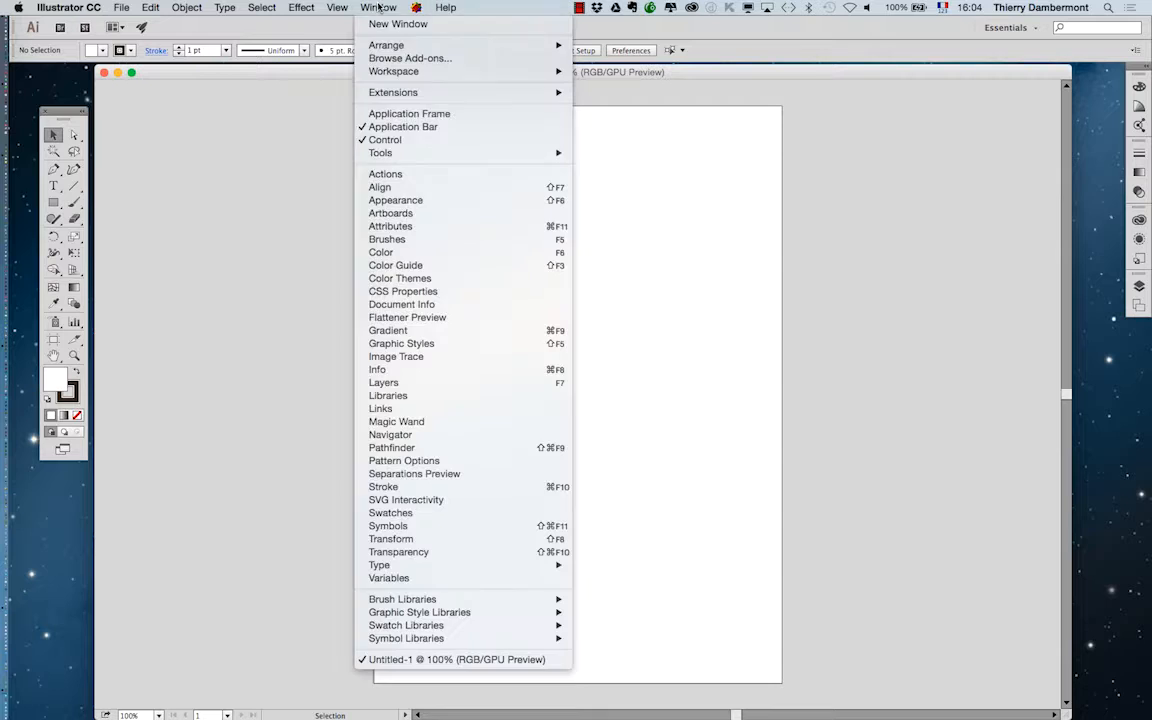
pyautogui.click(388, 239)
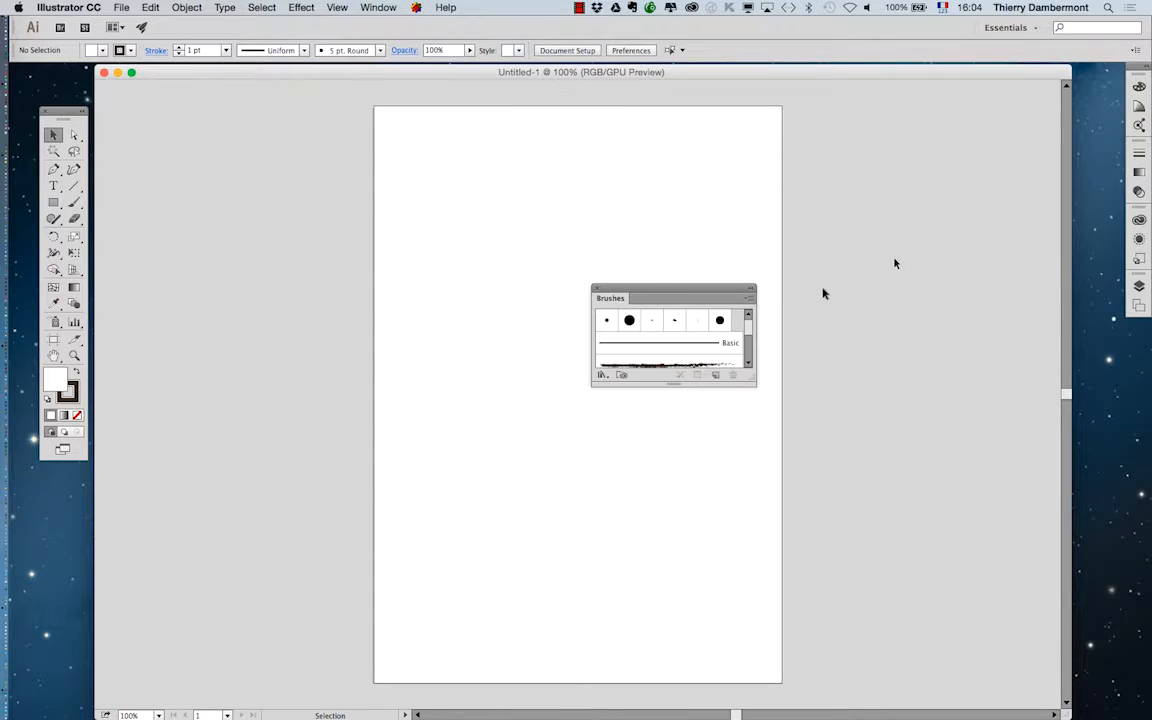
pyautogui.moveTo(787, 578); pyautogui.dragTo(805, 622)
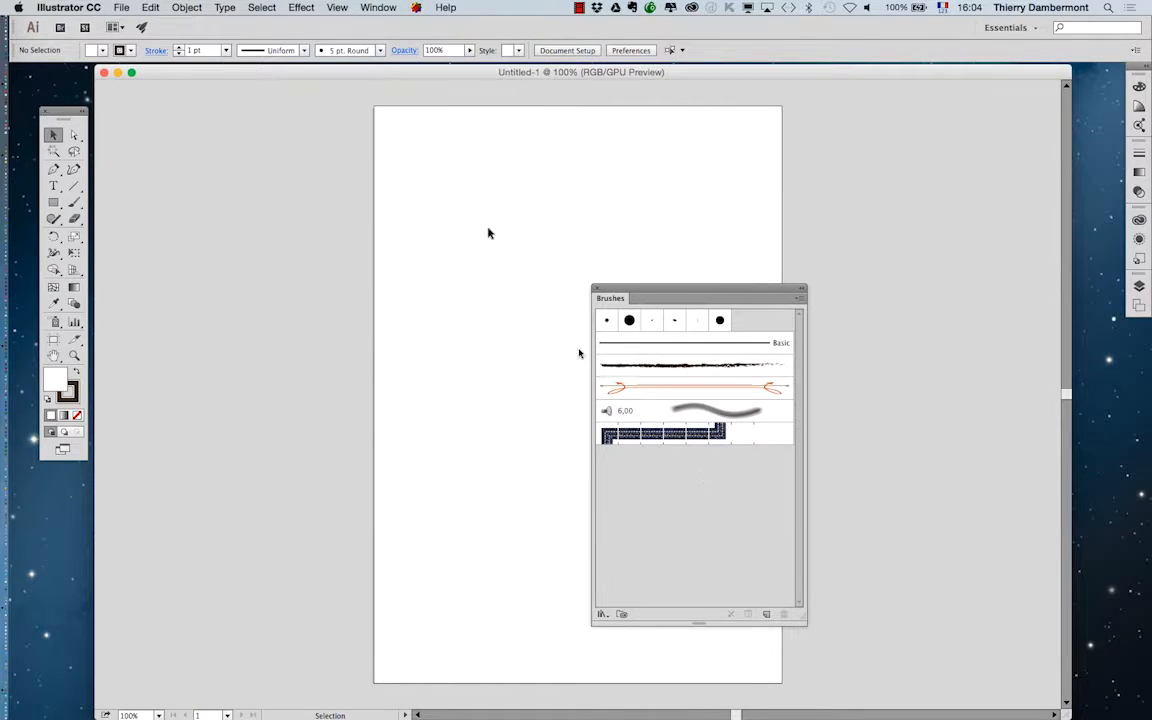
# Step: Show the Swatches panel, enlarge it to fit all swatches, and place it and the Brushes panel beside the artboard
pyautogui.click(378, 7)
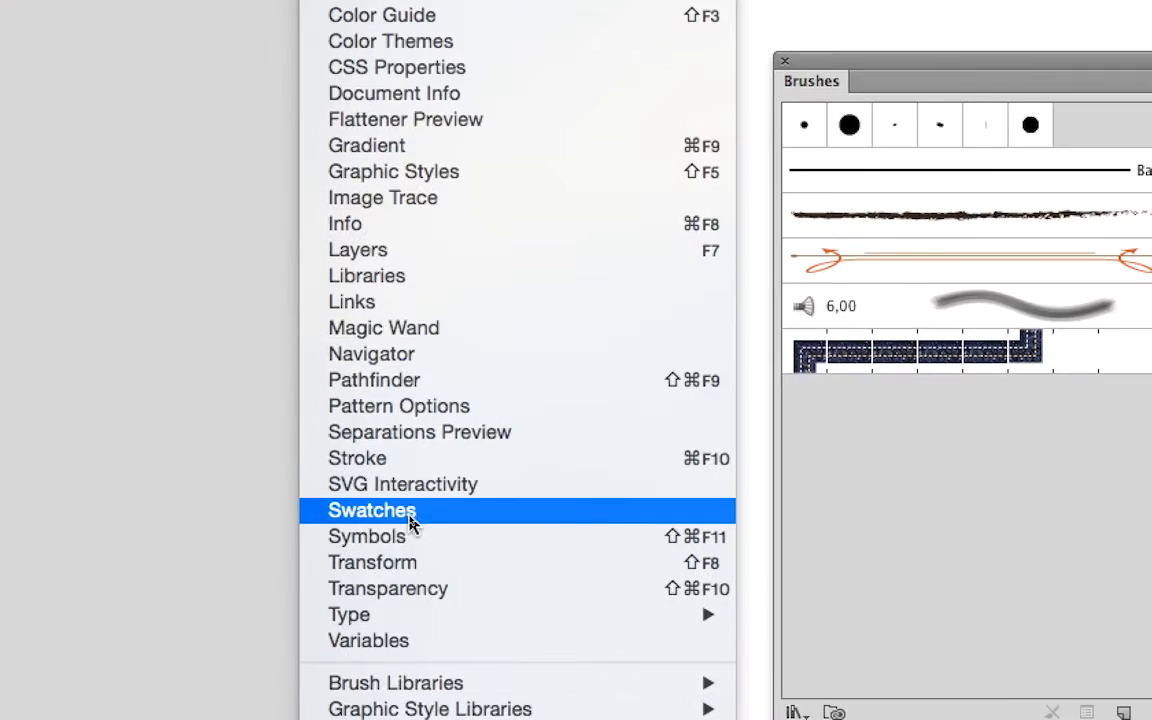
pyautogui.click(410, 522)
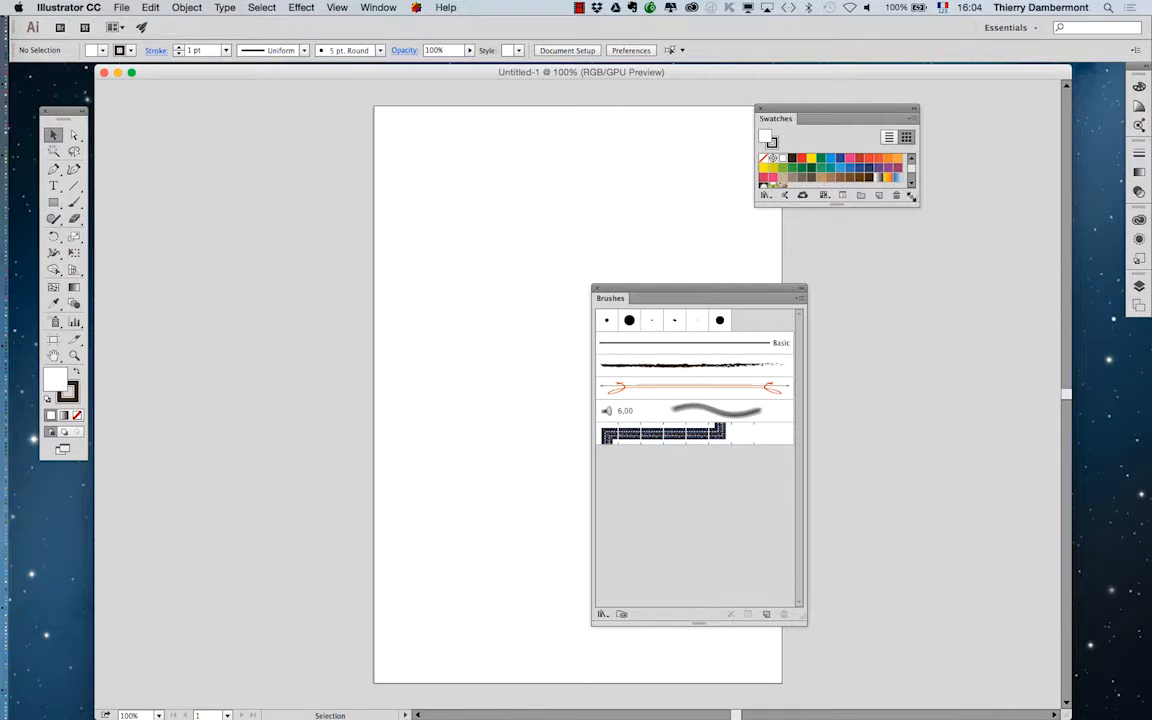
pyautogui.moveTo(916, 203); pyautogui.dragTo(927, 289)
pyautogui.moveTo(812, 112); pyautogui.dragTo(902, 101)
pyautogui.moveTo(668, 291)
pyautogui.mouseDown()
pyautogui.moveTo(865, 320)
pyautogui.moveTo(908, 312)
pyautogui.mouseUp()
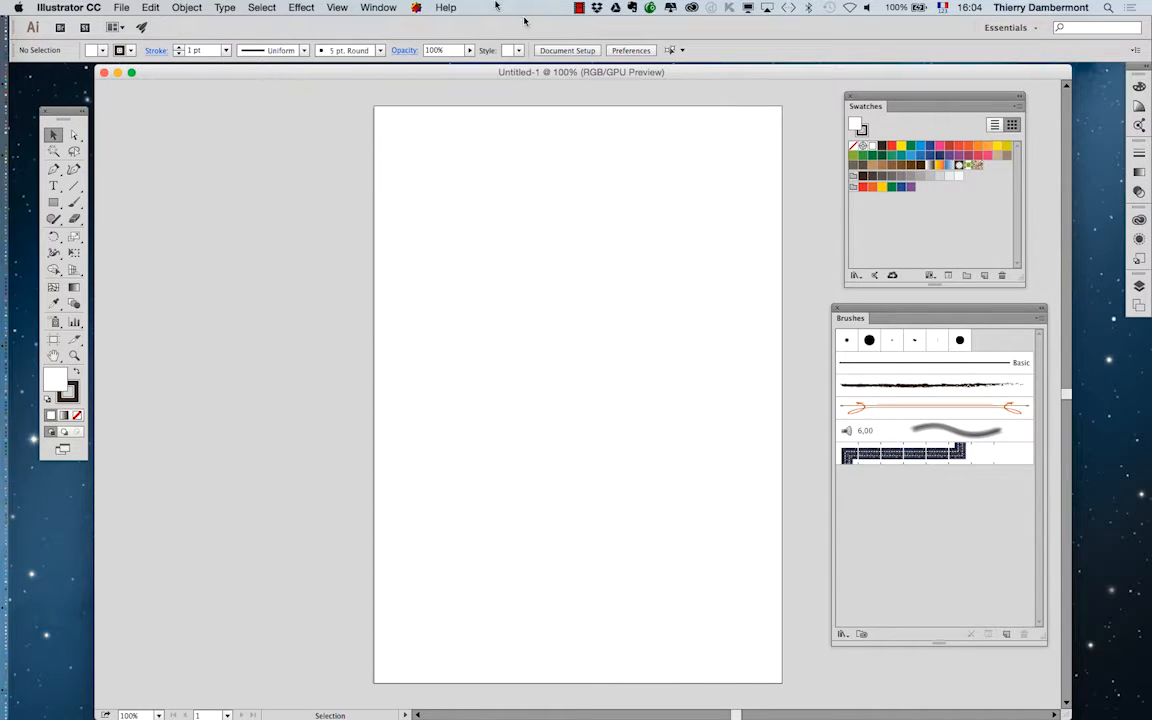
# Step: Show the Symbols panel, move it off the artboard, and close it
pyautogui.click(378, 7)
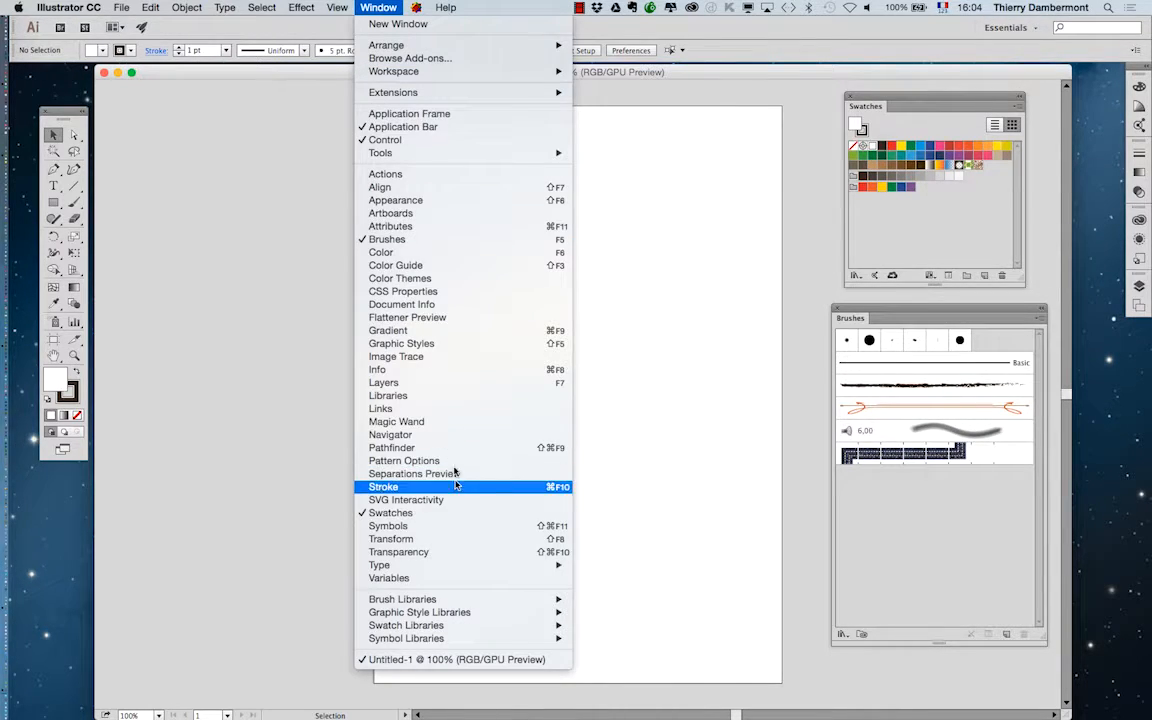
pyautogui.click(455, 530)
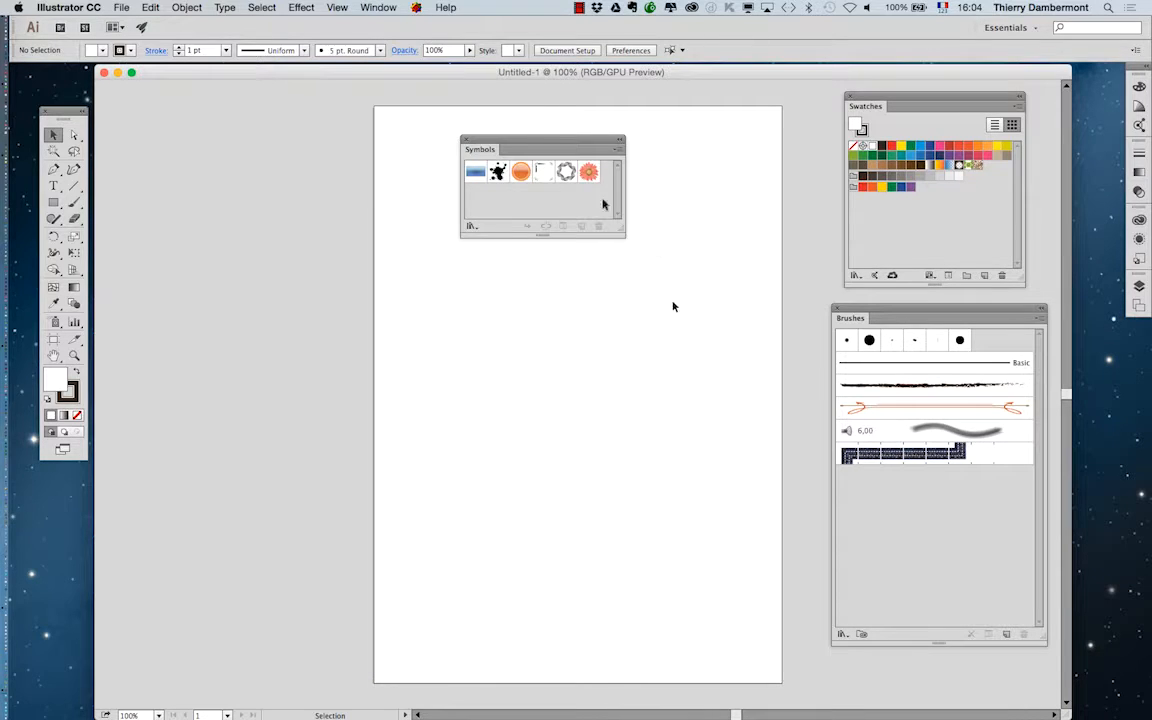
pyautogui.moveTo(516, 140); pyautogui.dragTo(260, 112)
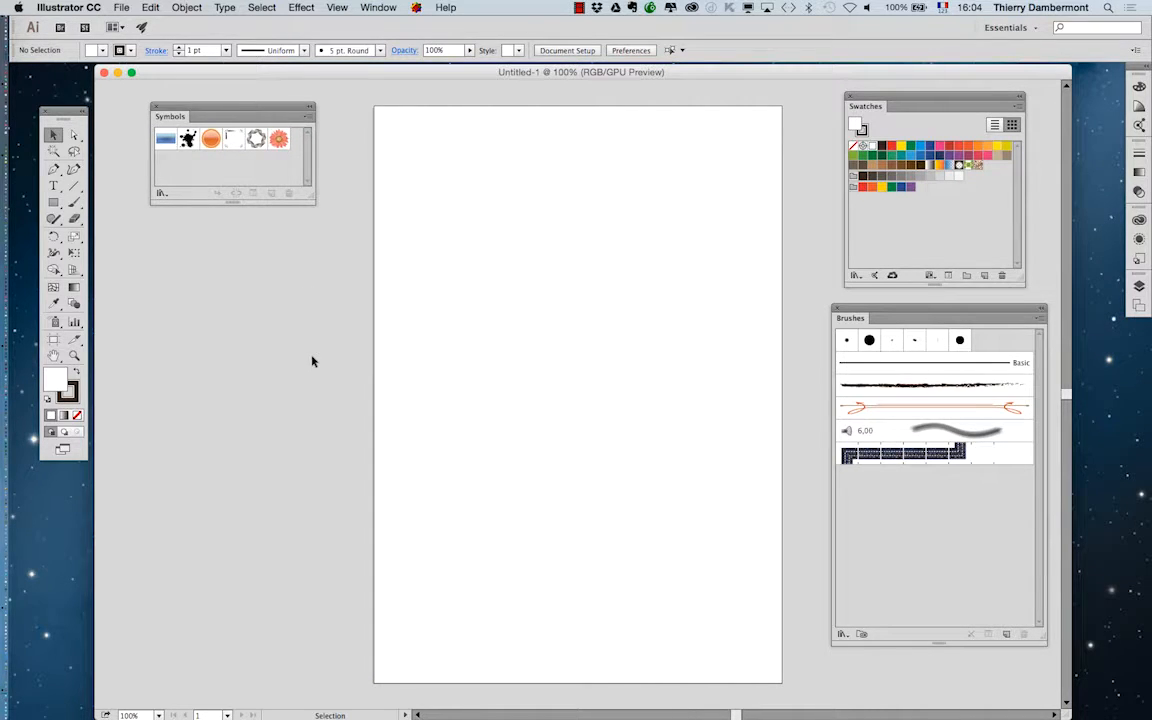
pyautogui.click(155, 107)
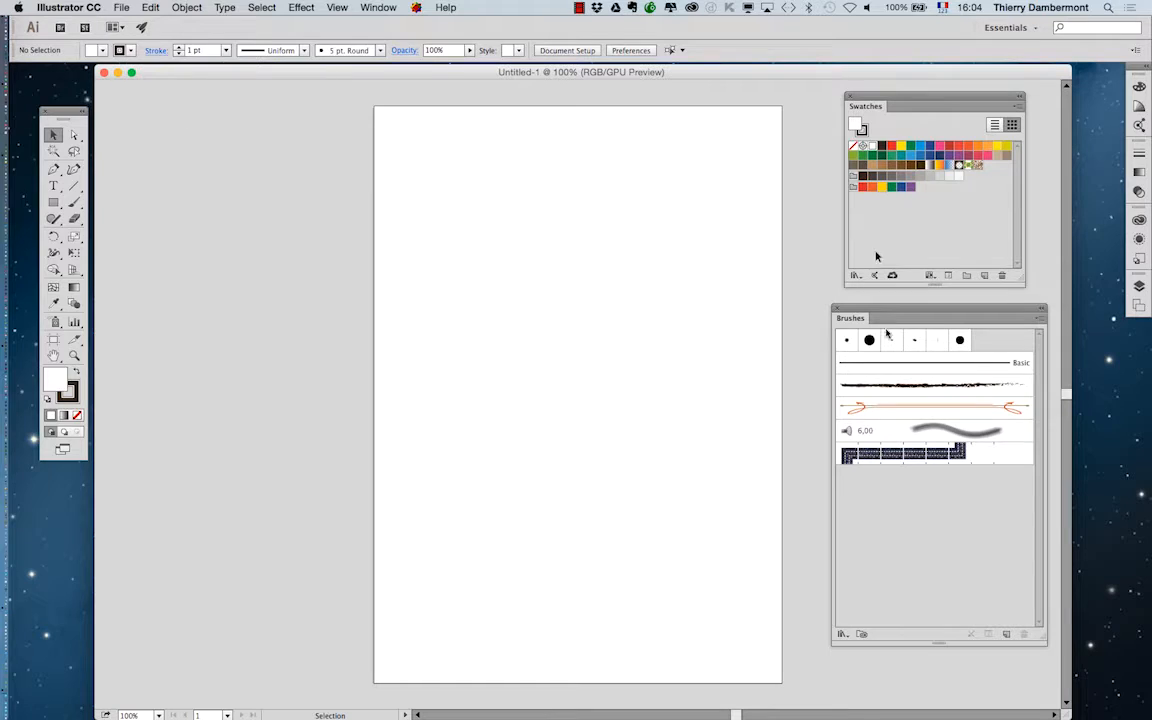
# Step: Place CDB-image-03.jpg as a linked image about 191 x 222 mm, covering most of the artboard's width
pyautogui.click(124, 7)
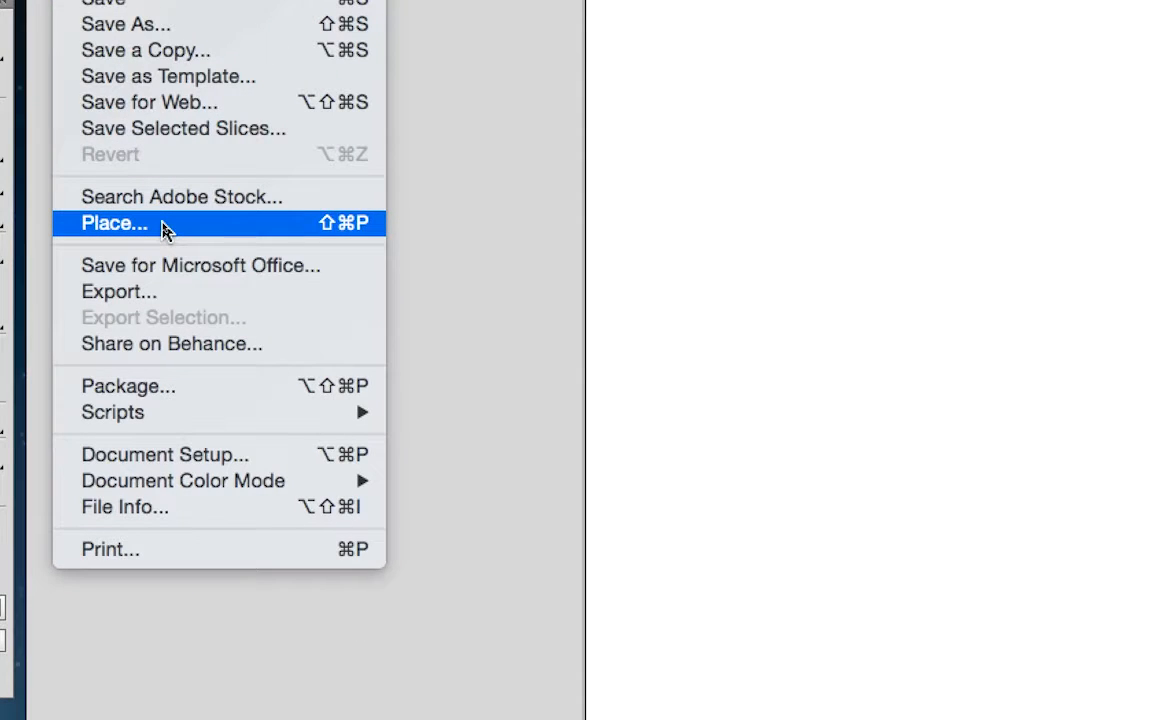
pyautogui.click(165, 231)
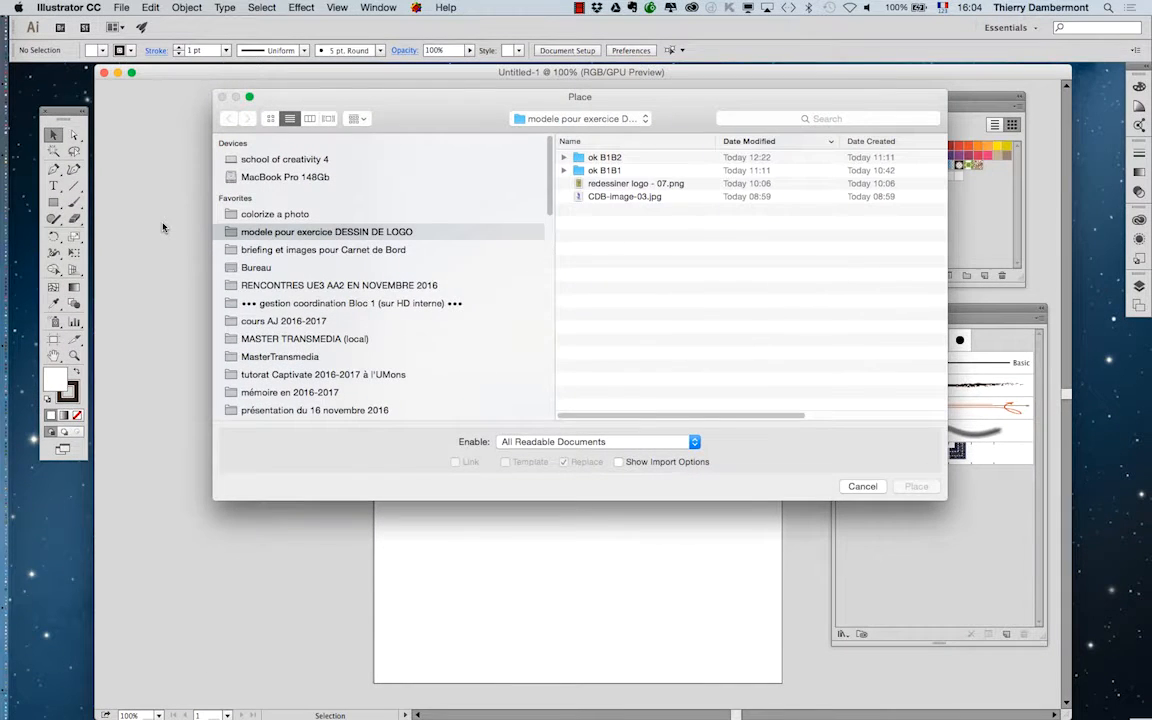
pyautogui.click(605, 183)
pyautogui.click(668, 198)
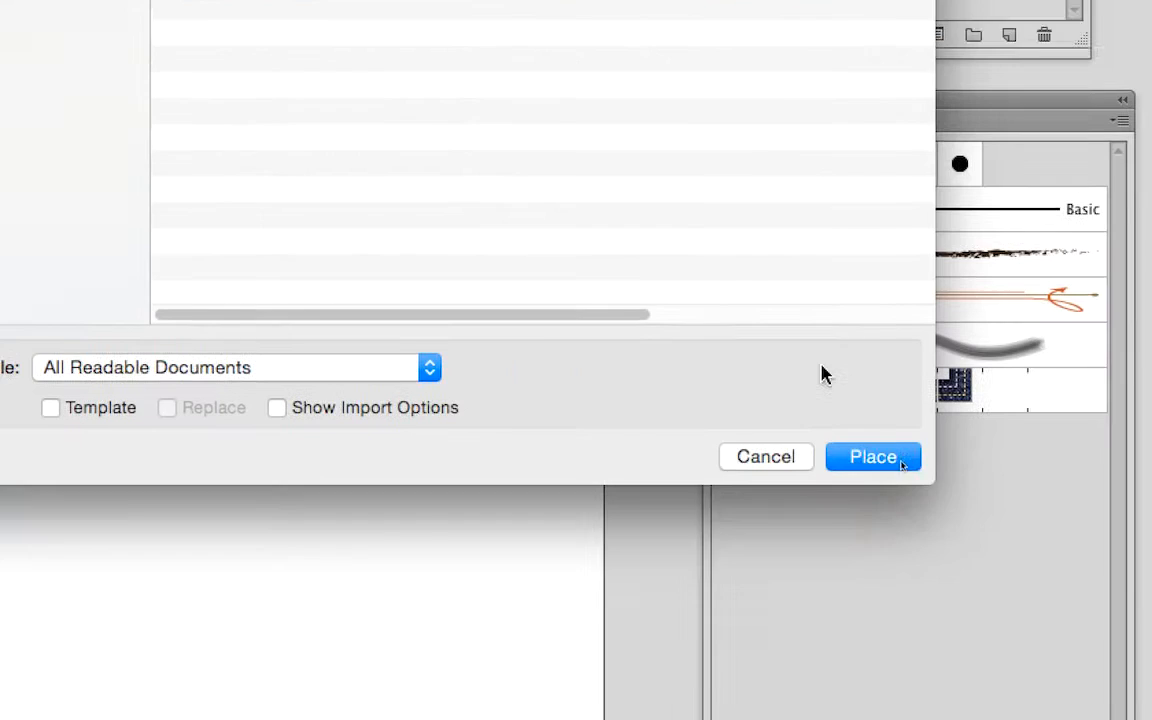
pyautogui.click(836, 395)
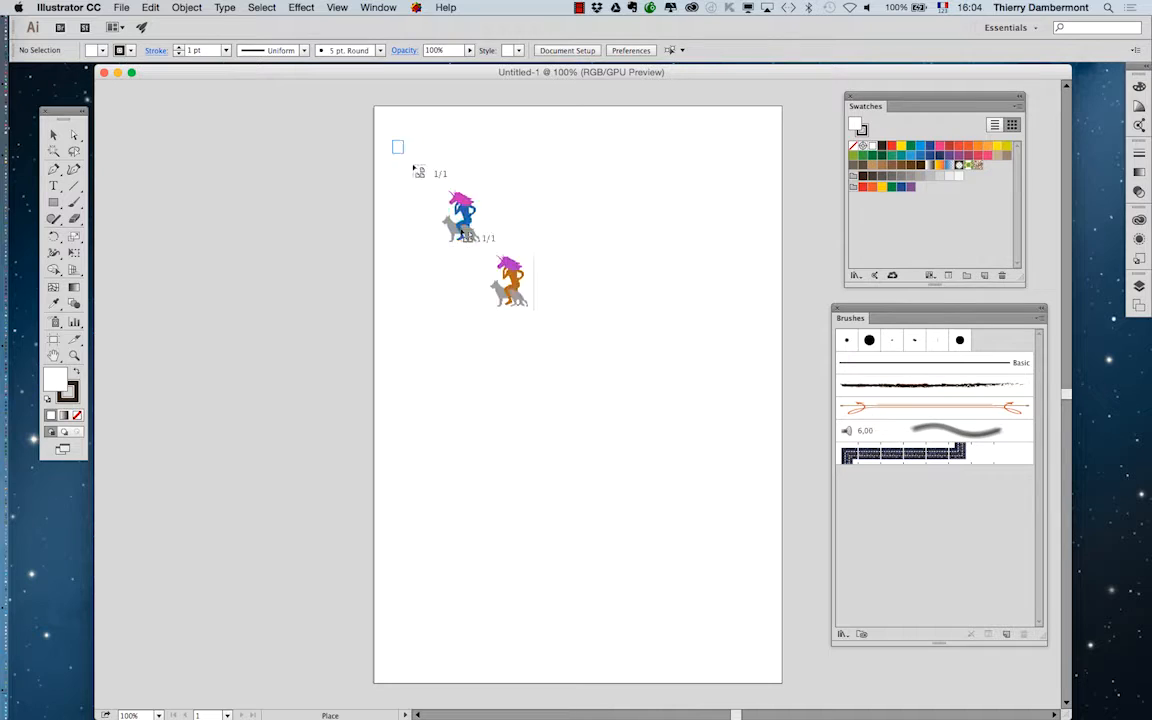
pyautogui.moveTo(413, 168); pyautogui.dragTo(790, 576)
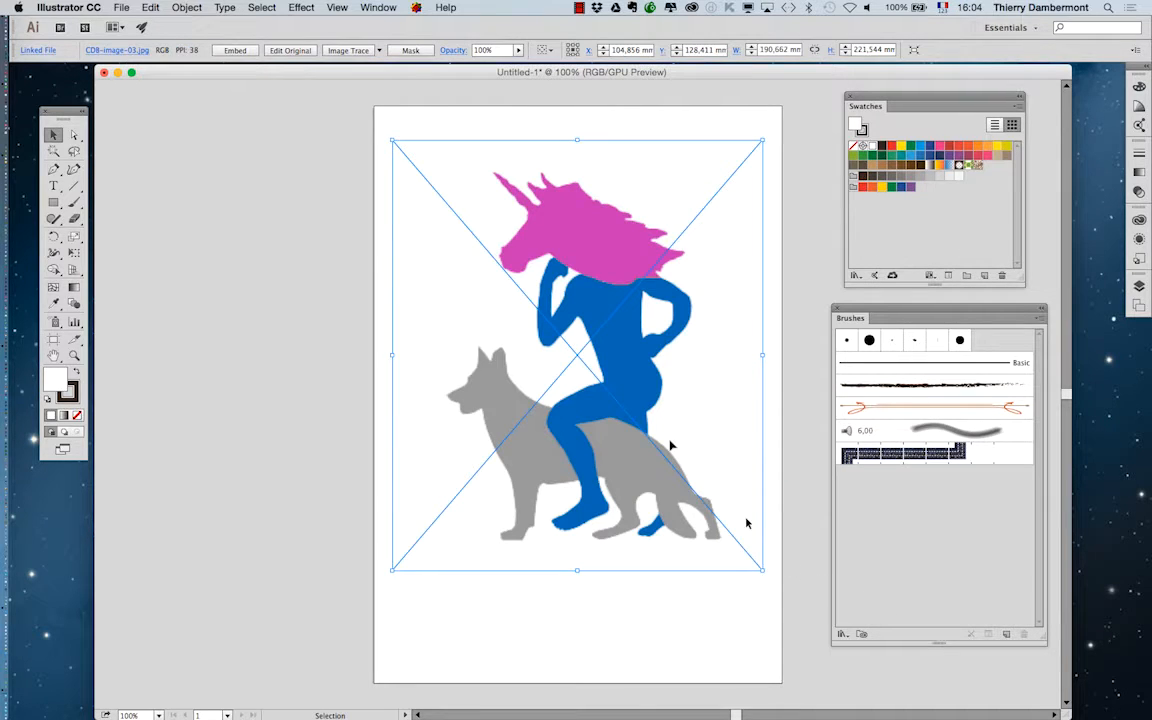
# Step: Start saving the document and create a folder named "redessiner un logo" inside "modele pour exercice DESSIN DE LOGO"
pyautogui.press('super')
pyautogui.click(121, 7)
pyautogui.click(134, 113)
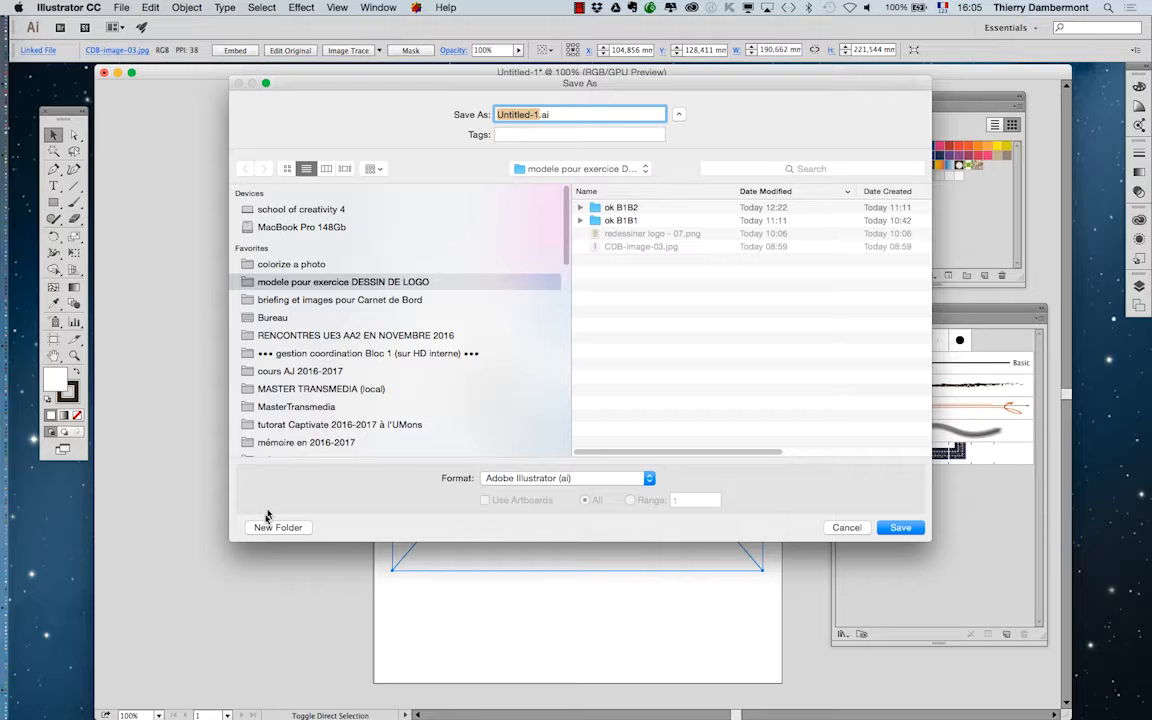
pyautogui.click(279, 528)
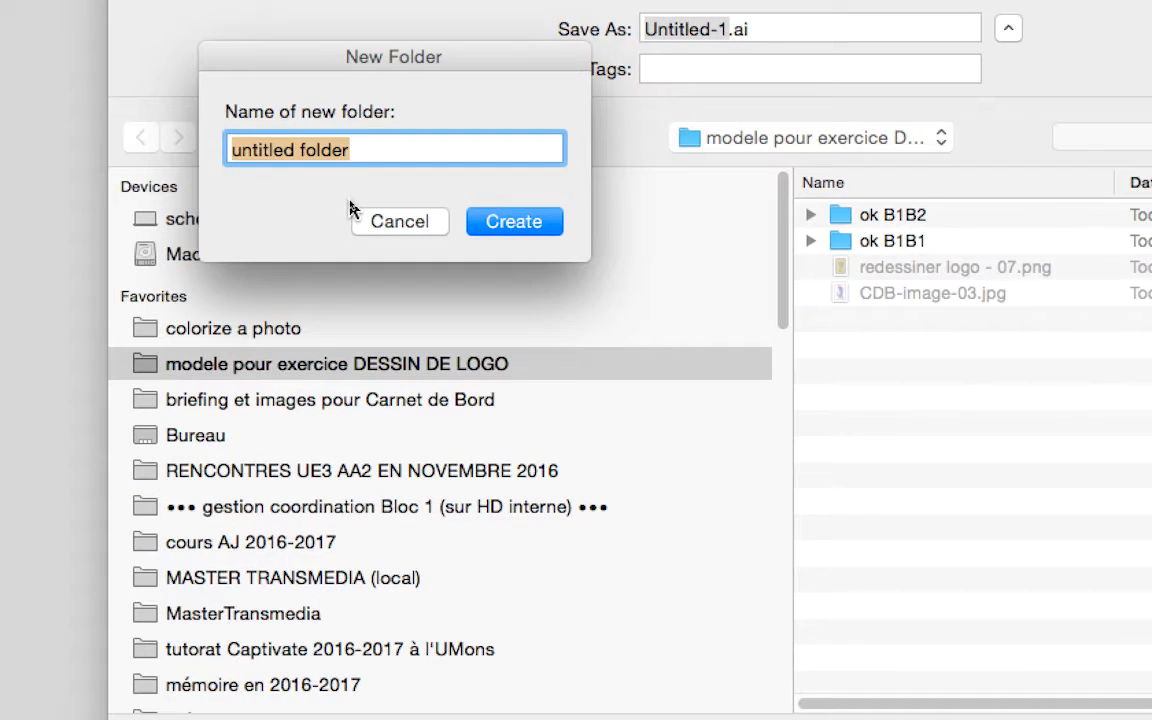
pyautogui.write('redes')
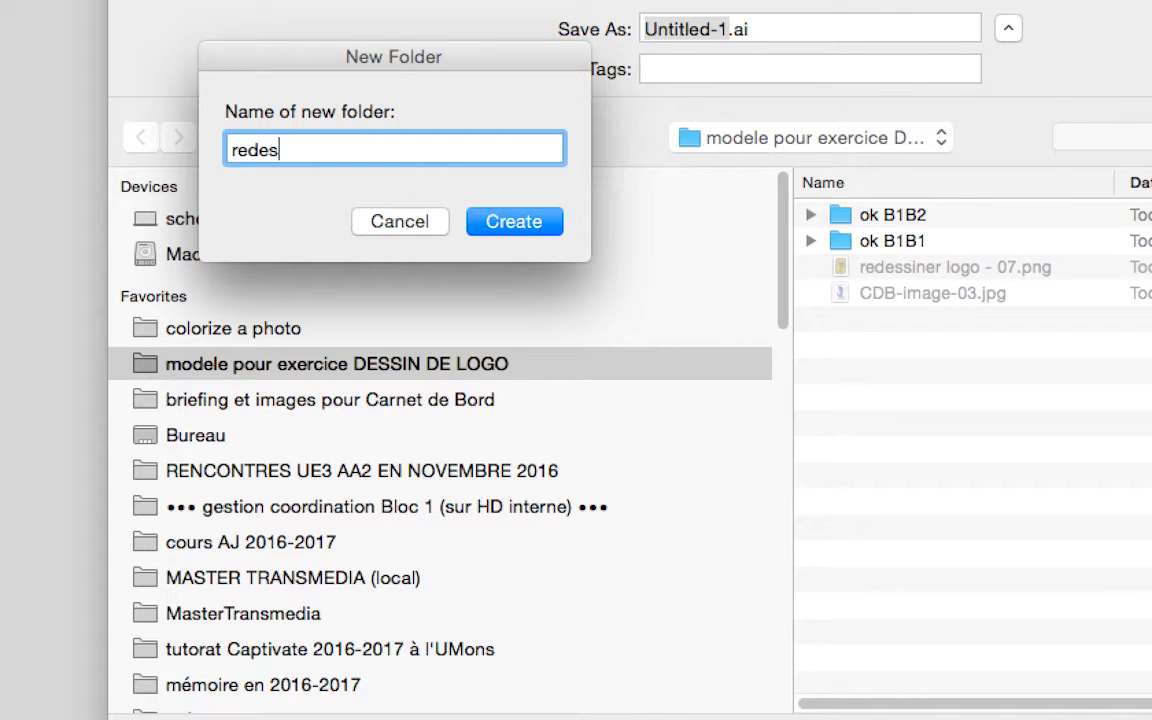
pyautogui.write('siner un l')
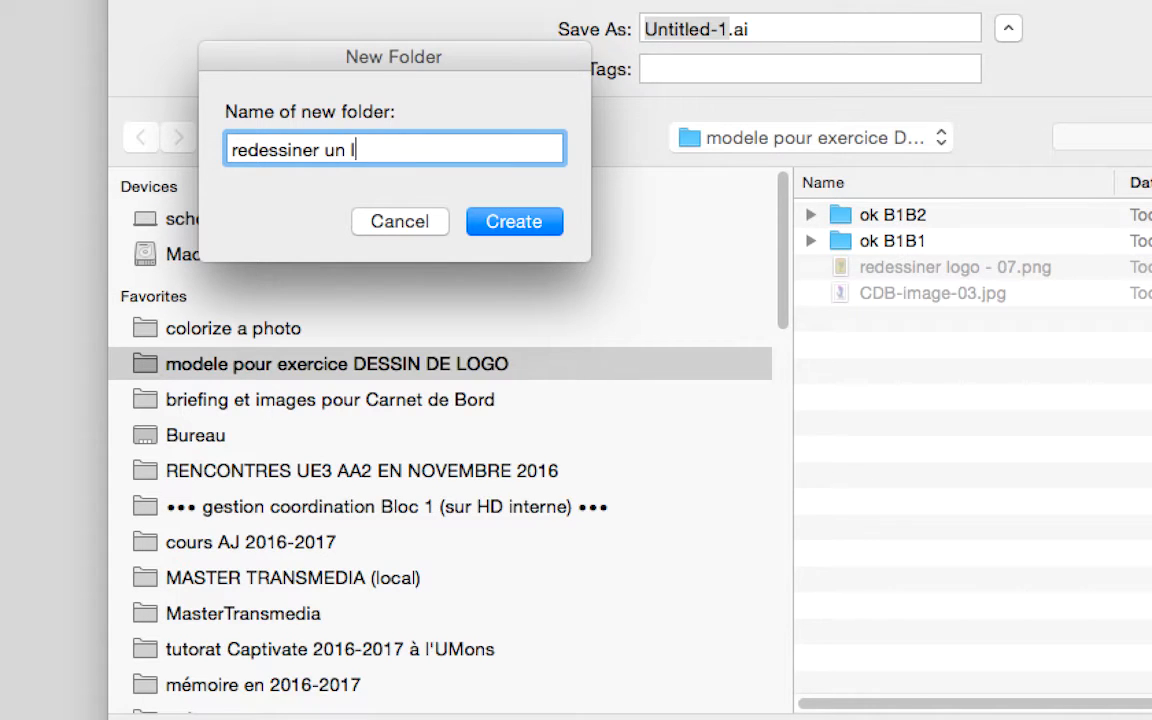
pyautogui.write('oh')
pyautogui.press('BackSpace')
pyautogui.write('go')
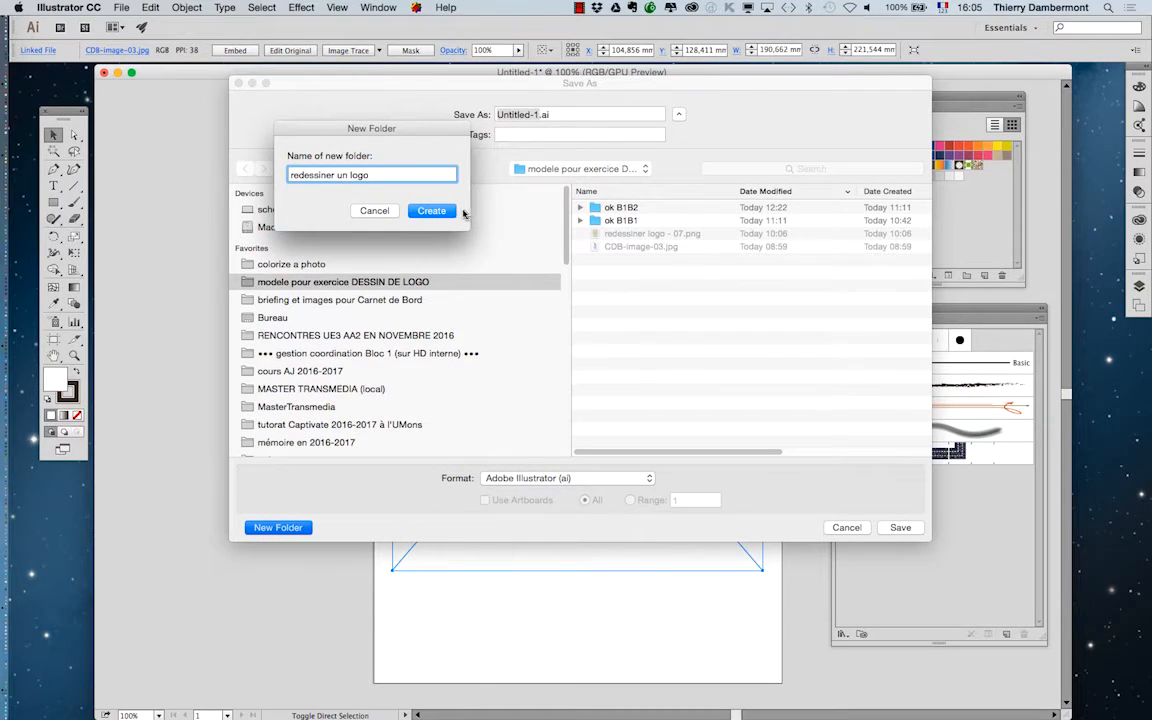
pyautogui.click(514, 221)
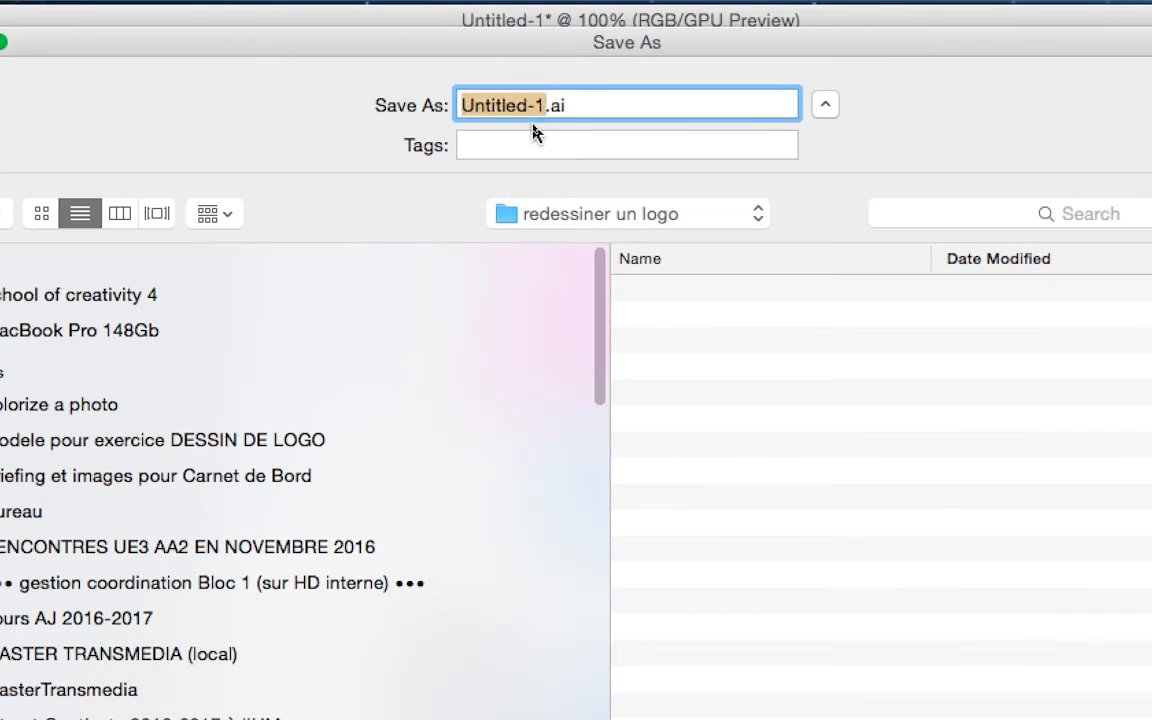
# Step: Name the document "dessin de logo - 01.ai" and save it in Adobe Illustrator format in the new folder
pyautogui.write('dessin de log')
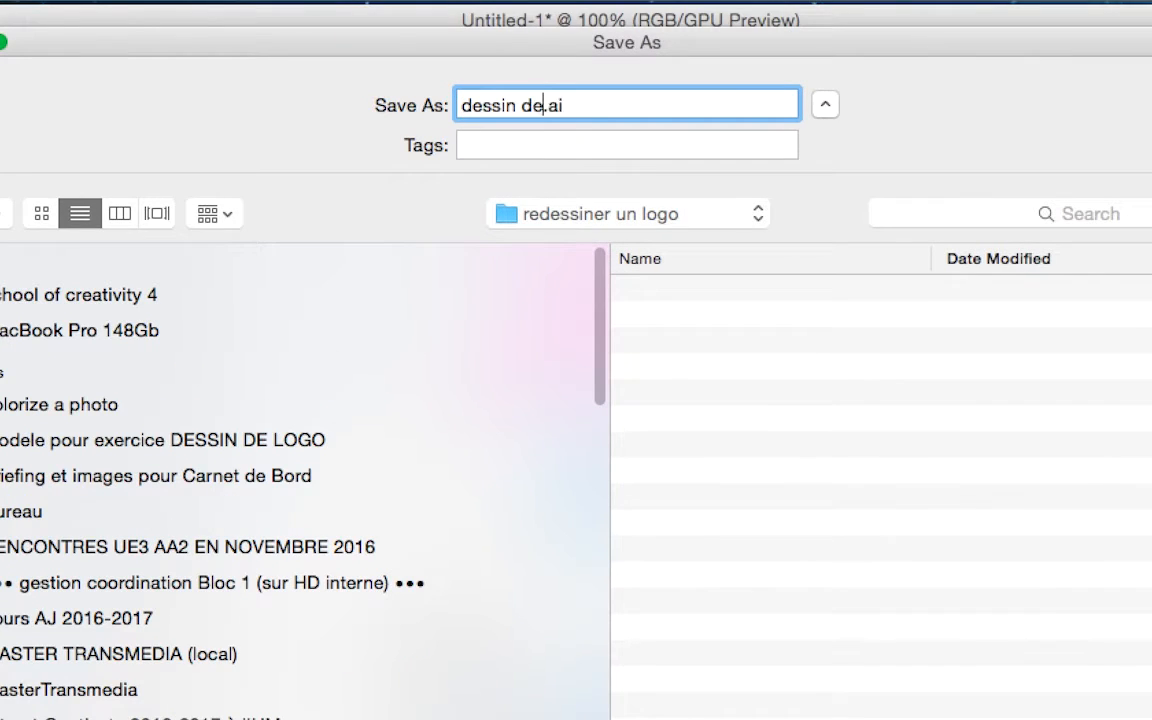
pyautogui.write('o ')
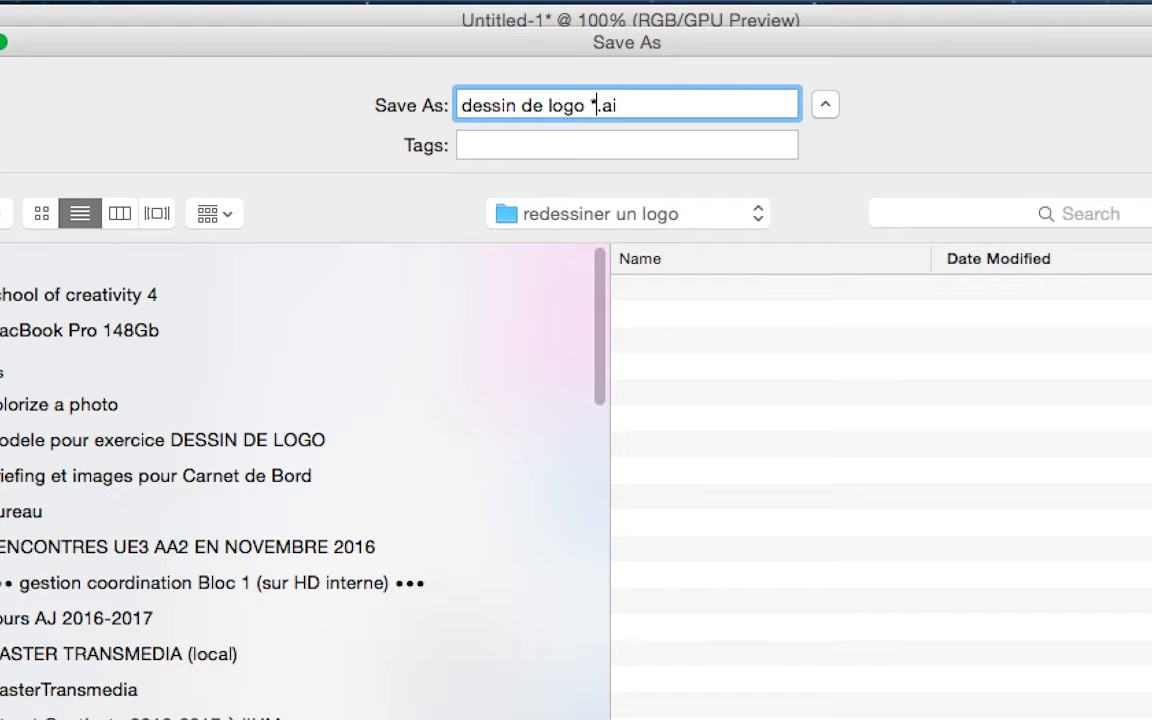
pyautogui.write('- 01')
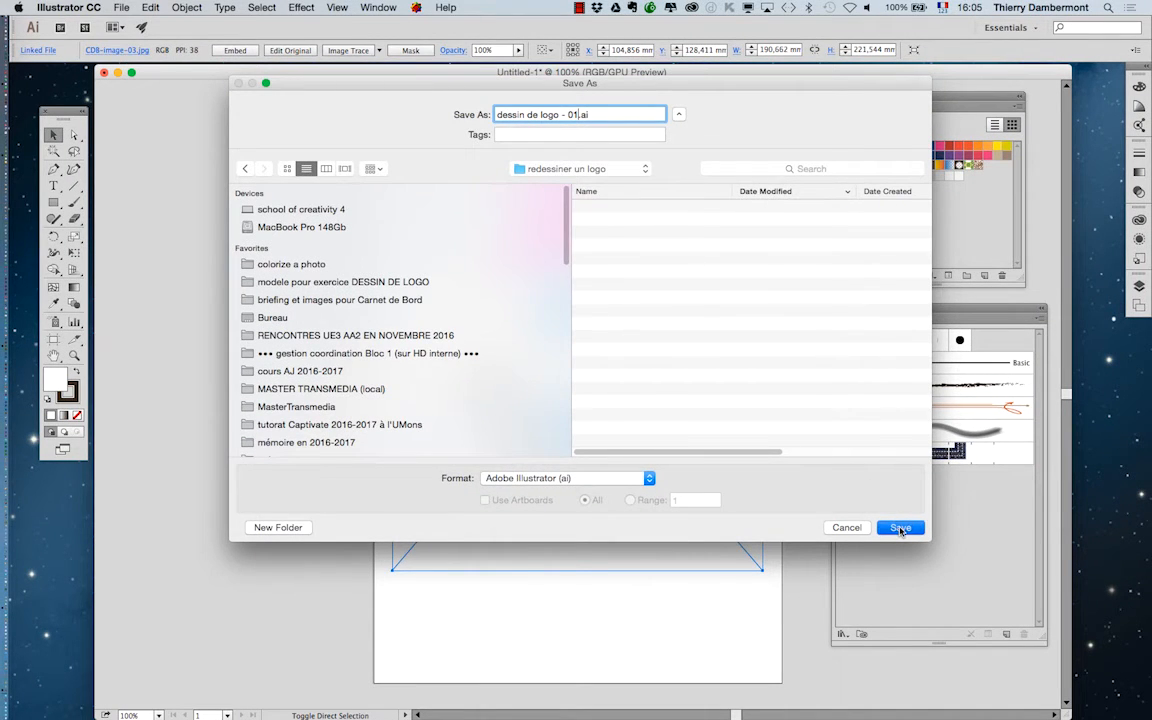
pyautogui.click(900, 527)
pyautogui.click(711, 556)
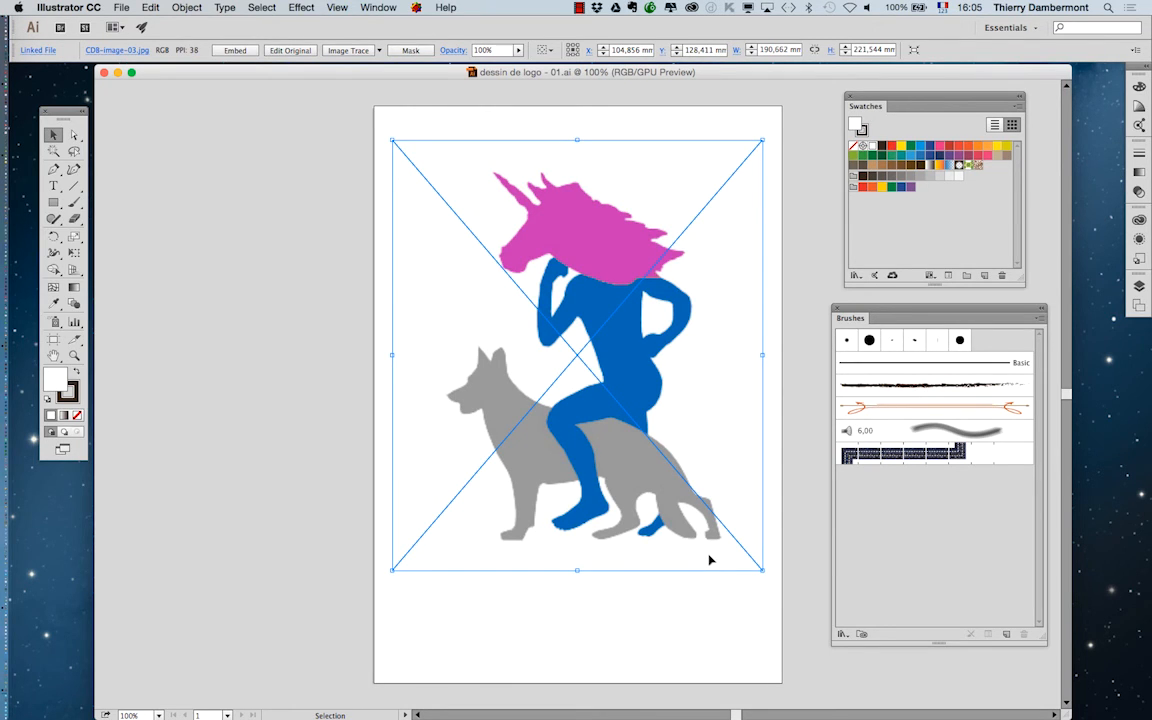
pyautogui.press('super')
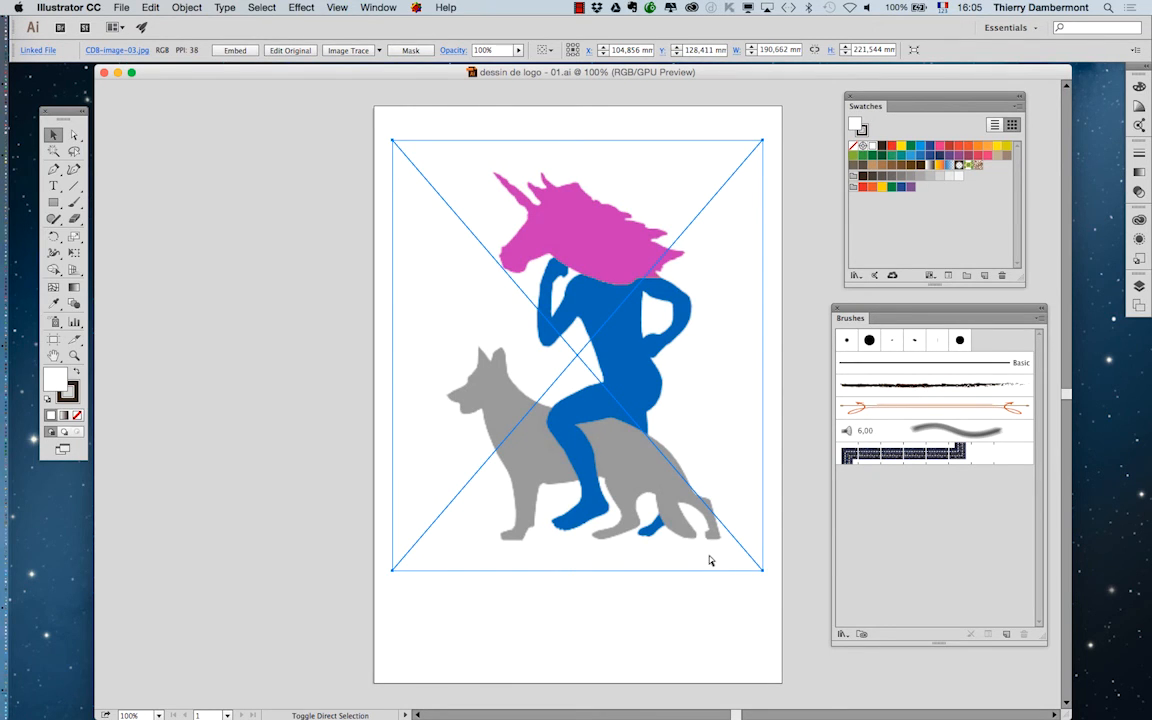